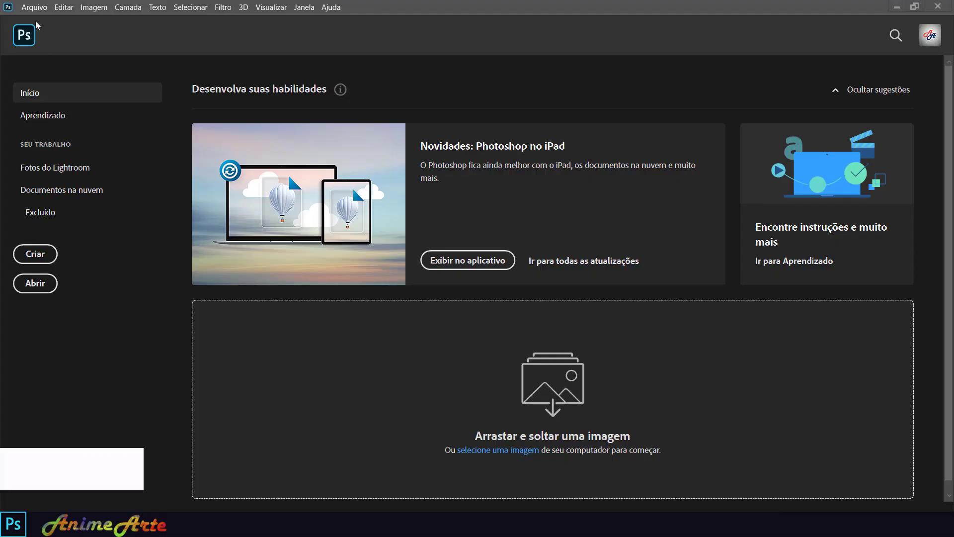
Step: Open the New Document dialog with the 1300 × 1600 px, 72 ppi preset
{"action": "key", "text": "ctrl+n"}
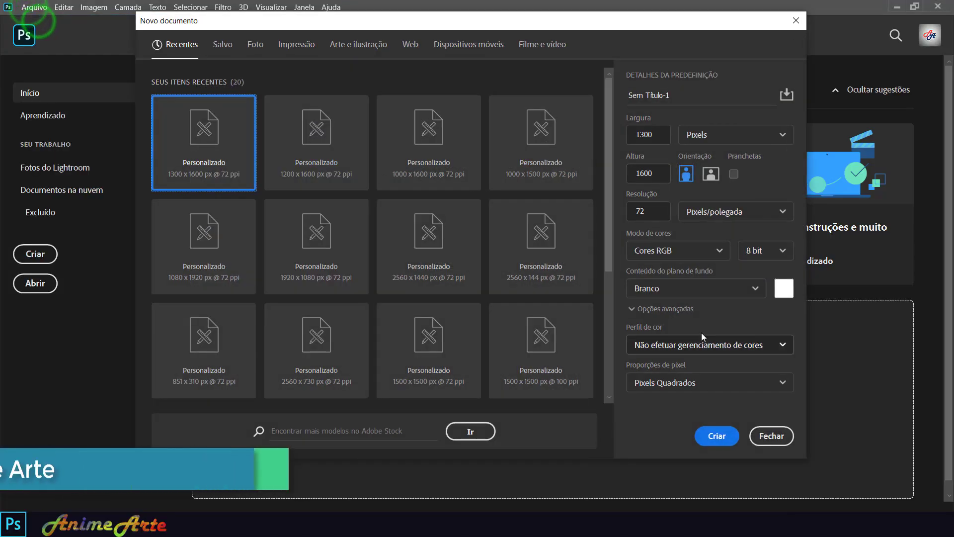
Step: Create the 1300 × 1600 document and place IMAGEM 01, scaled to the canvas
{"action": "left_click", "coordinate": [716, 435]}
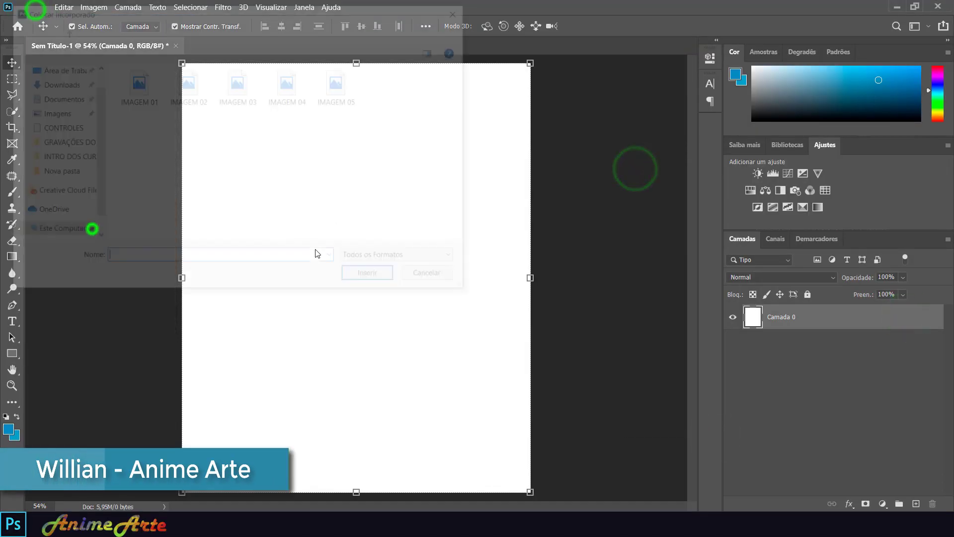
{"action": "double_click", "coordinate": [139, 87]}
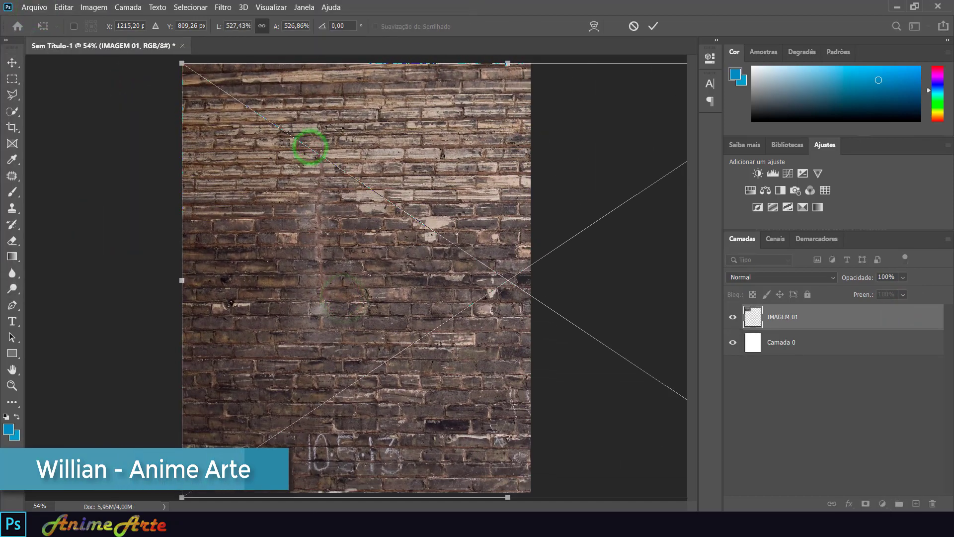
{"action": "left_click_drag", "start_coordinate": [310, 147], "coordinate": [515, 443]}
{"action": "key", "text": "Return"}
Step: Place the graffiti image IMAGEM 02 and stretch it to cover the canvas
{"action": "left_click", "coordinate": [34, 7]}
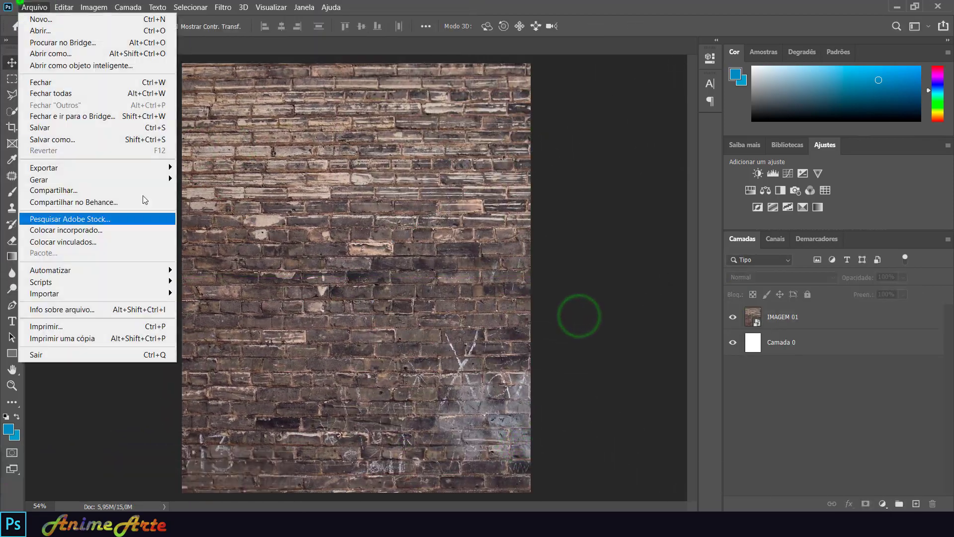
{"action": "left_click", "coordinate": [66, 229]}
{"action": "double_click", "coordinate": [192, 94]}
{"action": "left_click_drag", "start_coordinate": [354, 251], "coordinate": [356, 63]}
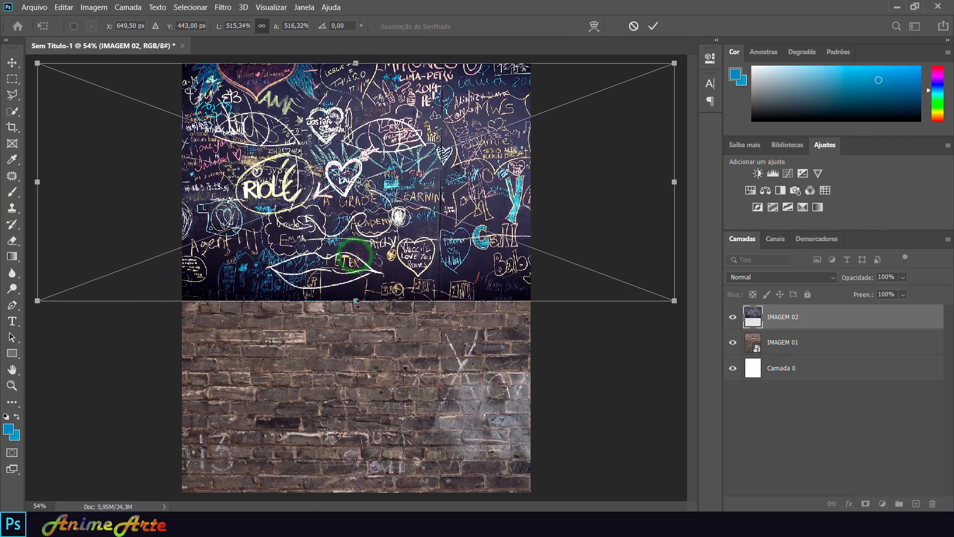
{"action": "left_click_drag", "start_coordinate": [356, 302], "coordinate": [476, 376]}
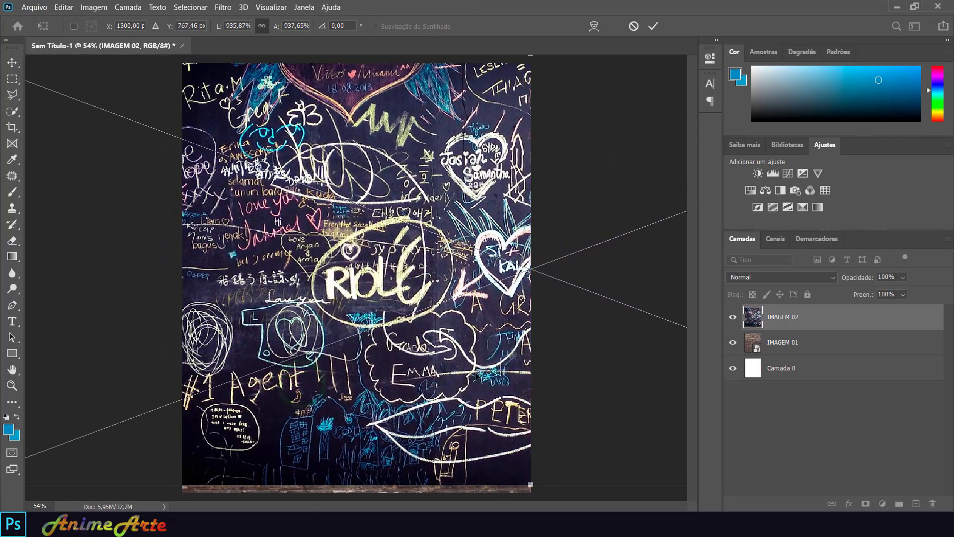
{"action": "left_click", "coordinate": [771, 424]}
{"action": "left_click_drag", "start_coordinate": [396, 366], "coordinate": [389, 340]}
Step: Rasterize IMAGEM 02 and set the original layer's blend mode to Luz Indireta
{"action": "left_click", "coordinate": [553, 351]}
{"action": "left_click", "coordinate": [849, 323]}
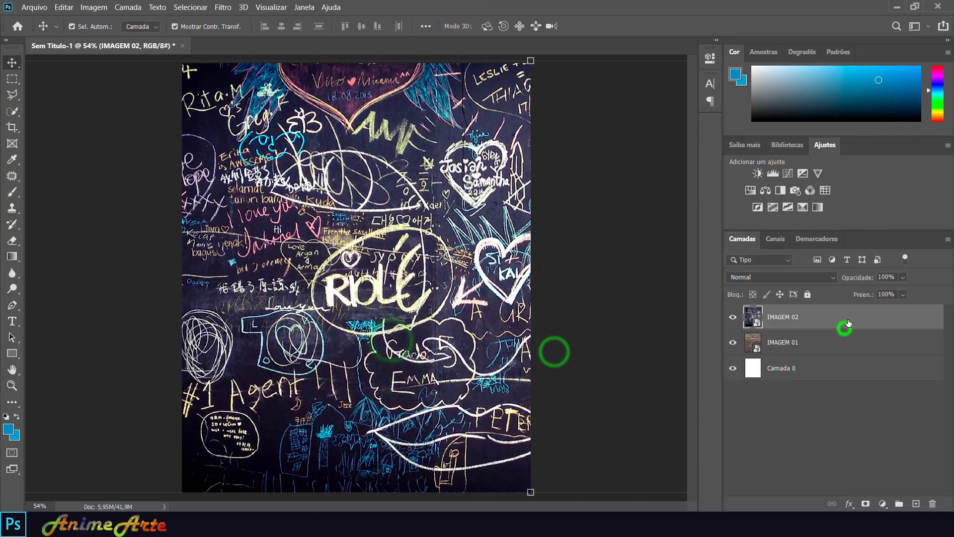
{"action": "right_click", "coordinate": [848, 323]}
{"action": "left_click", "coordinate": [760, 220]}
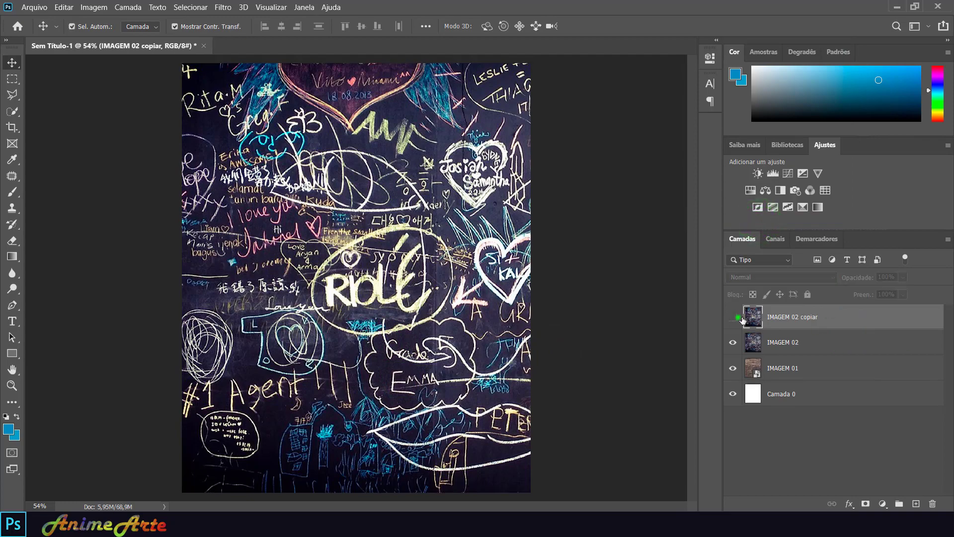
{"action": "left_click", "coordinate": [820, 343]}
{"action": "left_click", "coordinate": [788, 277]}
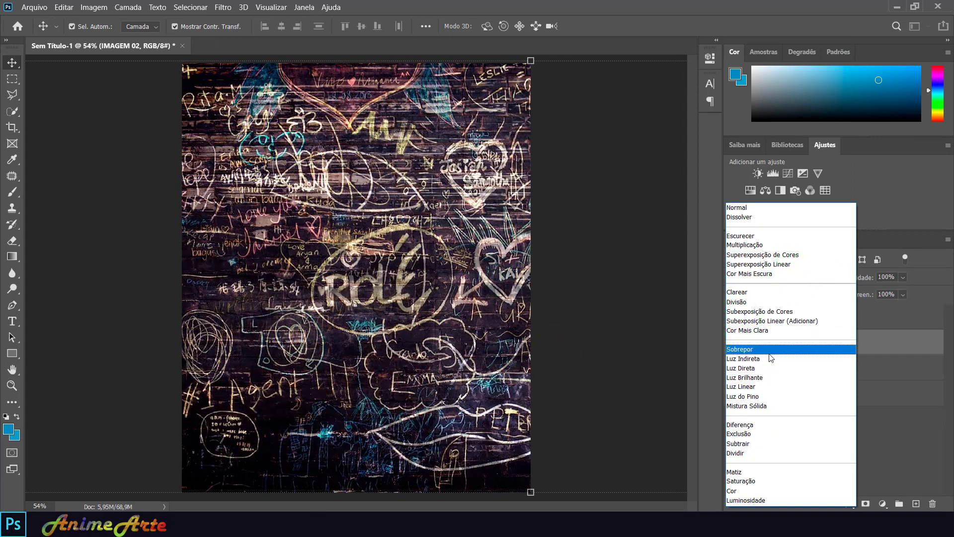
{"action": "left_click", "coordinate": [770, 358]}
Step: Hide the graffiti and brick layers and fill Camada 0 with black
{"action": "left_click_drag", "start_coordinate": [732, 342], "coordinate": [733, 368]}
{"action": "left_click", "coordinate": [790, 394]}
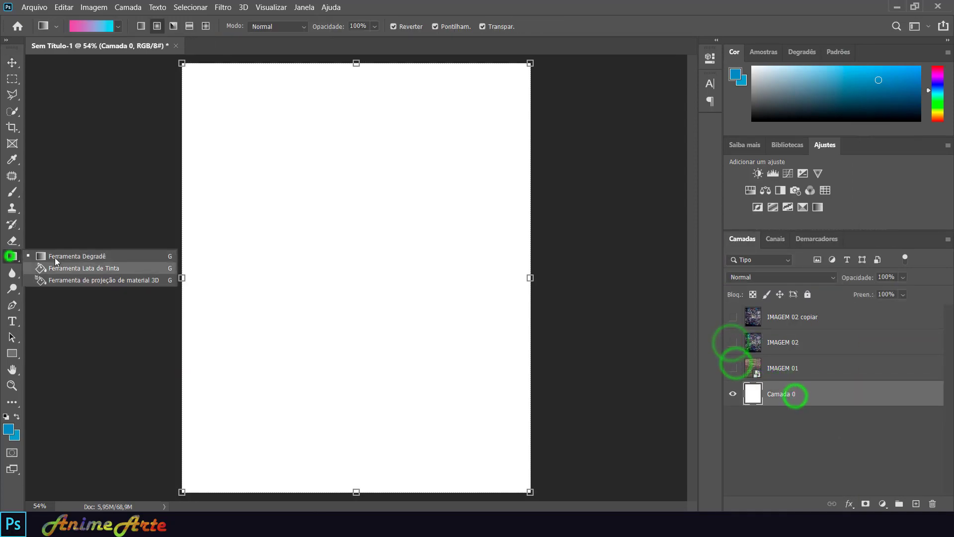
{"action": "left_click_drag", "start_coordinate": [12, 256], "coordinate": [75, 264]}
{"action": "left_click", "coordinate": [6, 416]}
{"action": "left_click", "coordinate": [308, 310]}
{"action": "left_click", "coordinate": [732, 317]}
Step: On IMAGEM 02 copiar, Magic Wand-select and delete the dark wall areas
{"action": "left_click", "coordinate": [887, 318]}
{"action": "right_click", "coordinate": [13, 111]}
{"action": "left_click", "coordinate": [49, 134]}
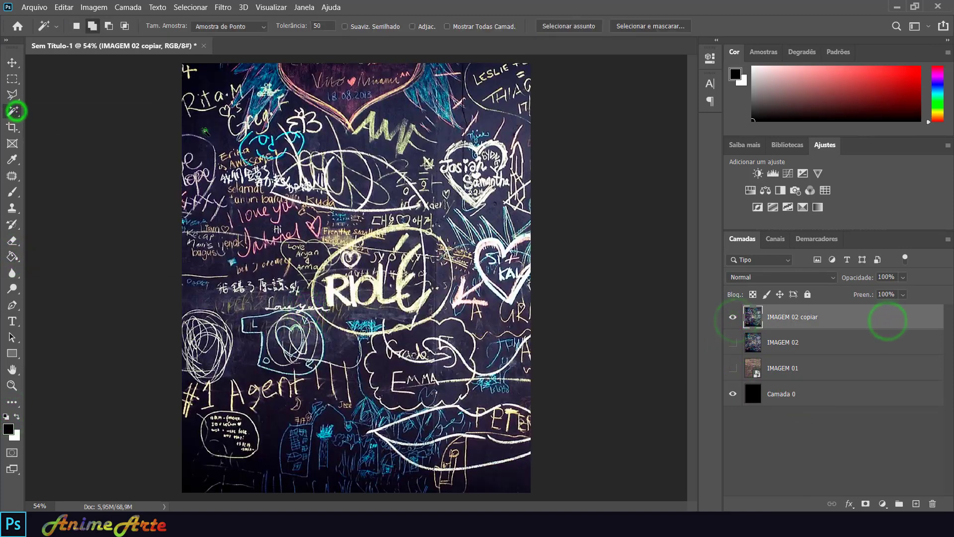
{"action": "left_click", "coordinate": [203, 127]}
{"action": "key", "text": "Delete"}
{"action": "left_click", "coordinate": [255, 74]}
{"action": "key", "text": "Delete"}
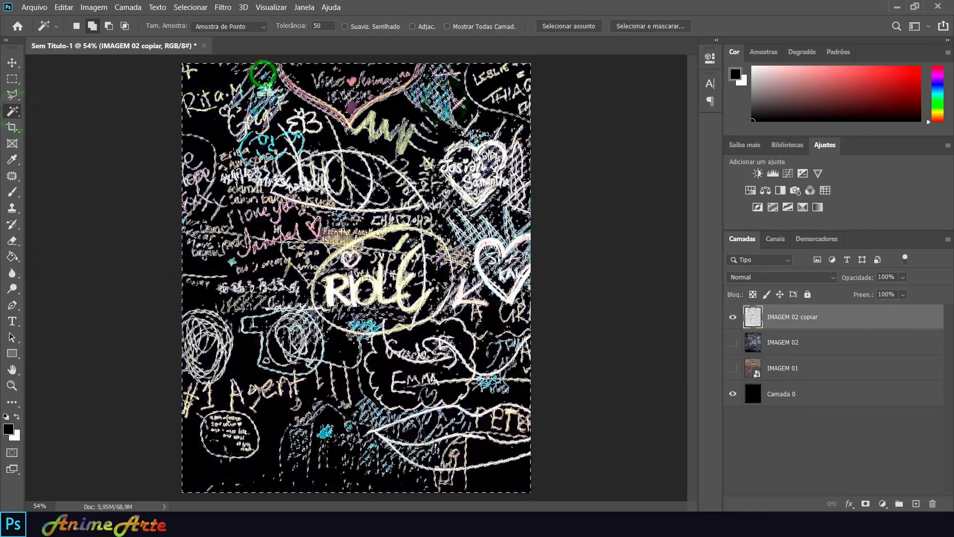
{"action": "left_click", "coordinate": [432, 92]}
{"action": "key", "text": "Delete"}
{"action": "key", "text": "Delete"}
{"action": "left_click", "coordinate": [348, 100]}
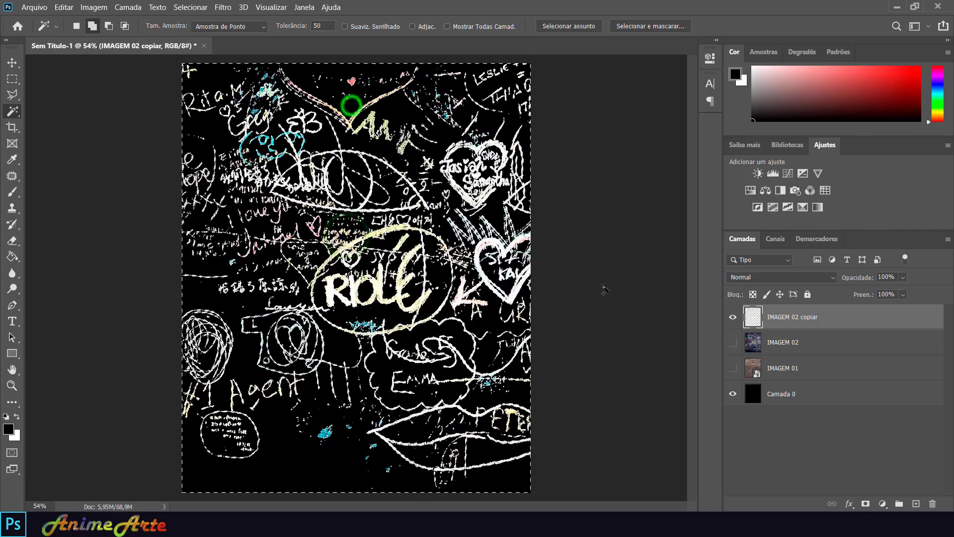
{"action": "key", "text": "Delete"}
Step: Paint over the remaining chalk strokes with a white brush
{"action": "left_click", "coordinate": [753, 318], "text": "ctrl"}
{"action": "left_click", "coordinate": [12, 192]}
{"action": "left_click", "coordinate": [17, 415]}
{"action": "left_click_drag", "start_coordinate": [183, 353], "coordinate": [312, 164]}
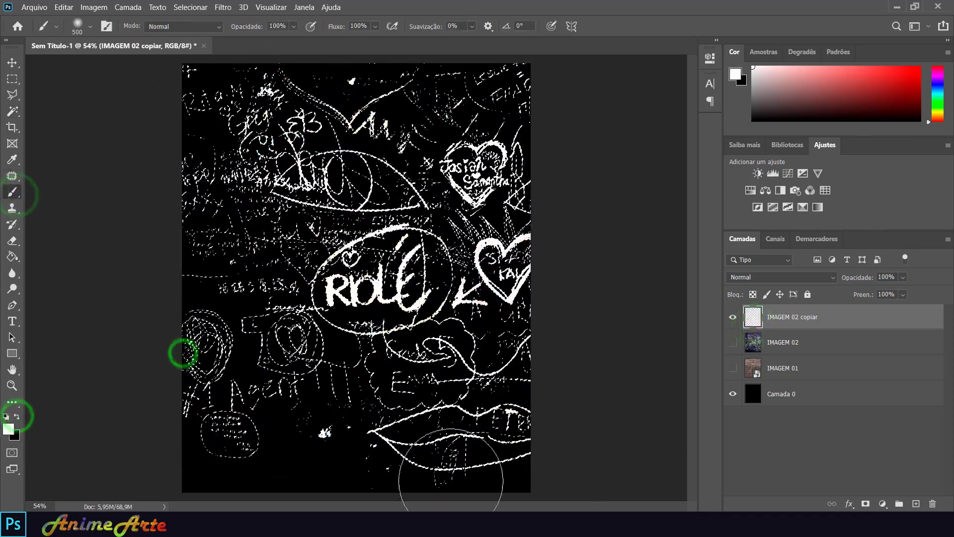
Step: Brighten the graffiti strokes to solid white and hide the second duplicate
{"action": "left_click_drag", "start_coordinate": [451, 480], "coordinate": [522, 124]}
{"action": "left_click", "coordinate": [733, 317]}
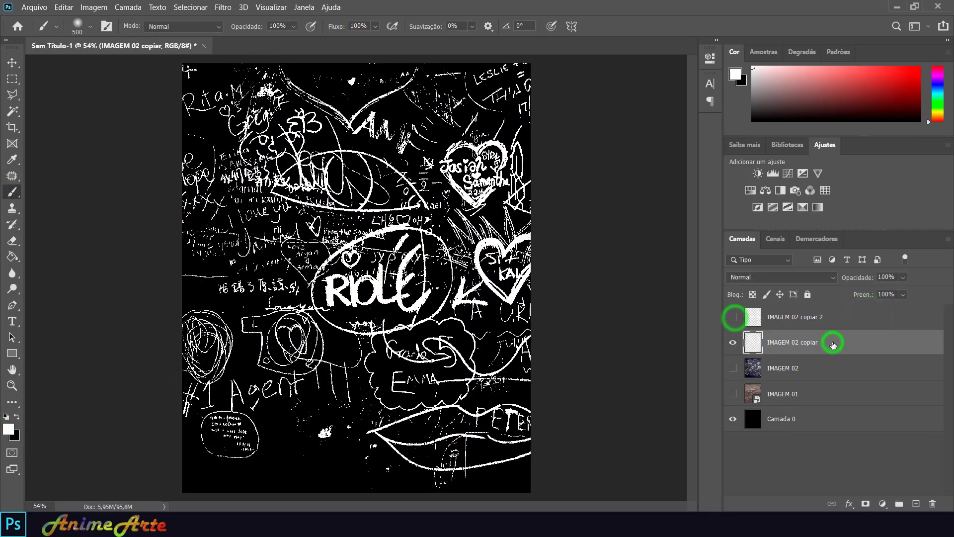
{"action": "double_click", "coordinate": [831, 343]}
Step: Open IMAGEM 04.png to sample pink and cyan colours, then return to the poster
{"action": "key", "text": "Escape"}
{"action": "left_click", "coordinate": [31, 8]}
{"action": "left_click", "coordinate": [43, 29]}
{"action": "double_click", "coordinate": [282, 77]}
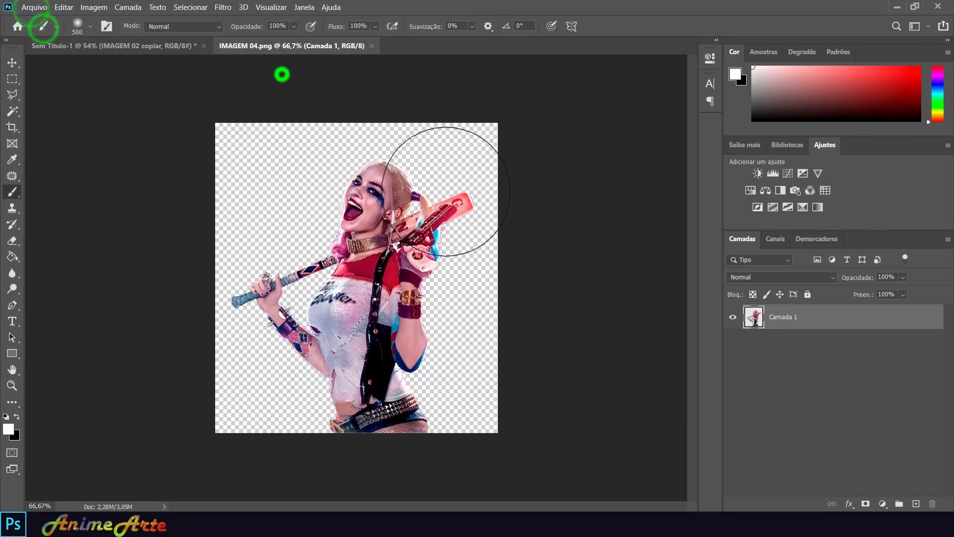
{"action": "left_click", "coordinate": [177, 176]}
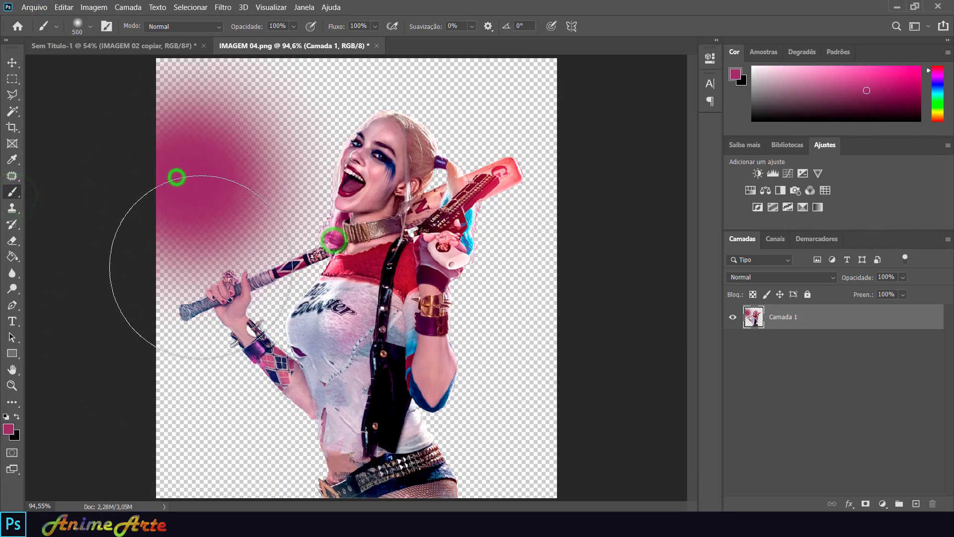
{"action": "left_click", "coordinate": [427, 290]}
{"action": "left_click", "coordinate": [149, 45]}
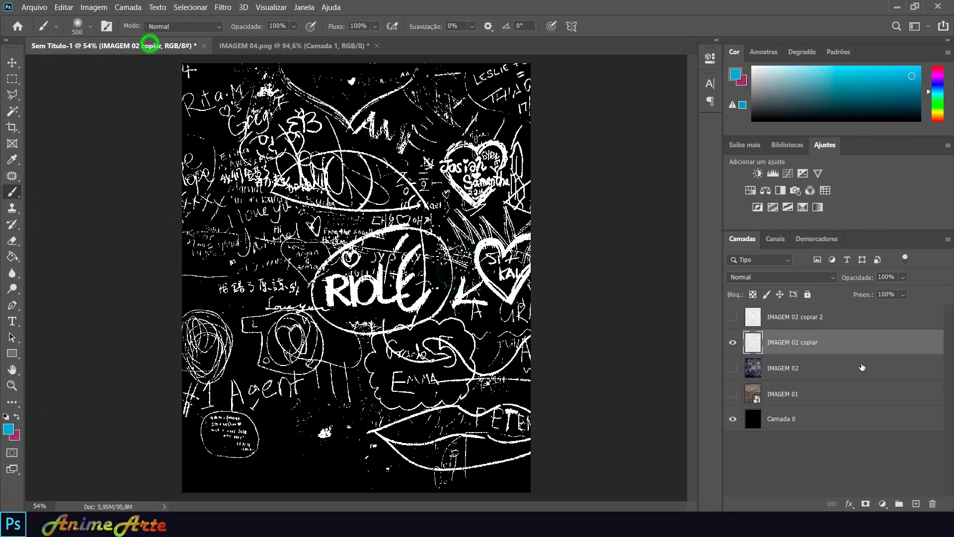
Step: Give IMAGEM 02 copiar a pink Outer Glow instead of a drop shadow
{"action": "left_click", "coordinate": [479, 336]}
{"action": "left_click", "coordinate": [437, 336]}
{"action": "left_click", "coordinate": [462, 319]}
{"action": "left_click", "coordinate": [640, 190]}
{"action": "left_click", "coordinate": [14, 435]}
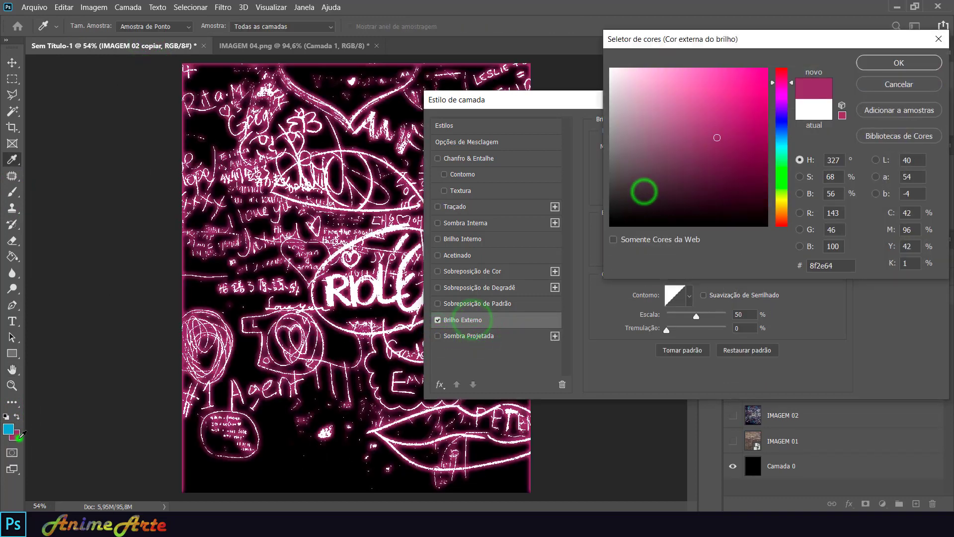
{"action": "left_click", "coordinate": [884, 65]}
{"action": "left_click", "coordinate": [890, 131]}
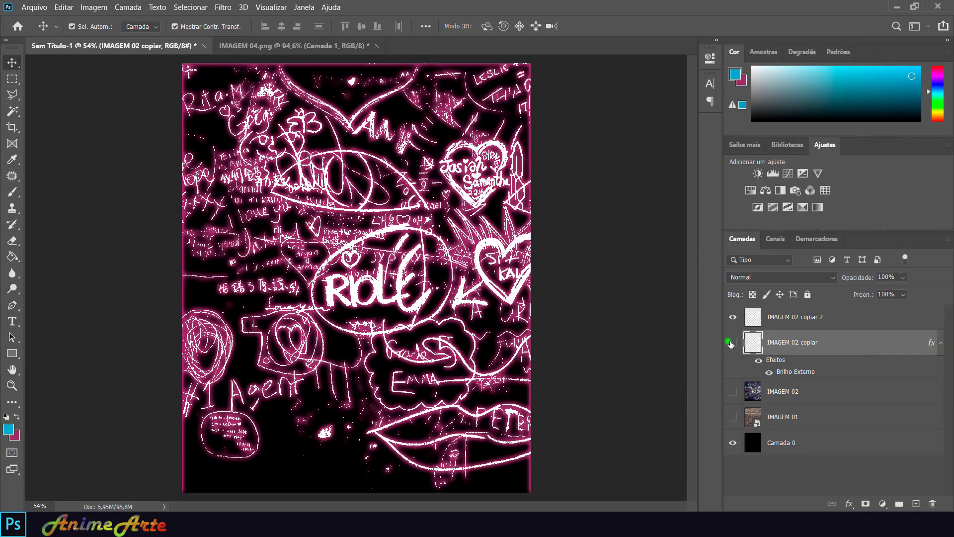
{"action": "left_click", "coordinate": [732, 342]}
Step: Give IMAGEM 02 copiar 2 a cyan Outer Glow
{"action": "left_click", "coordinate": [900, 316]}
{"action": "double_click", "coordinate": [915, 321]}
{"action": "left_click", "coordinate": [464, 323]}
{"action": "left_click", "coordinate": [699, 192]}
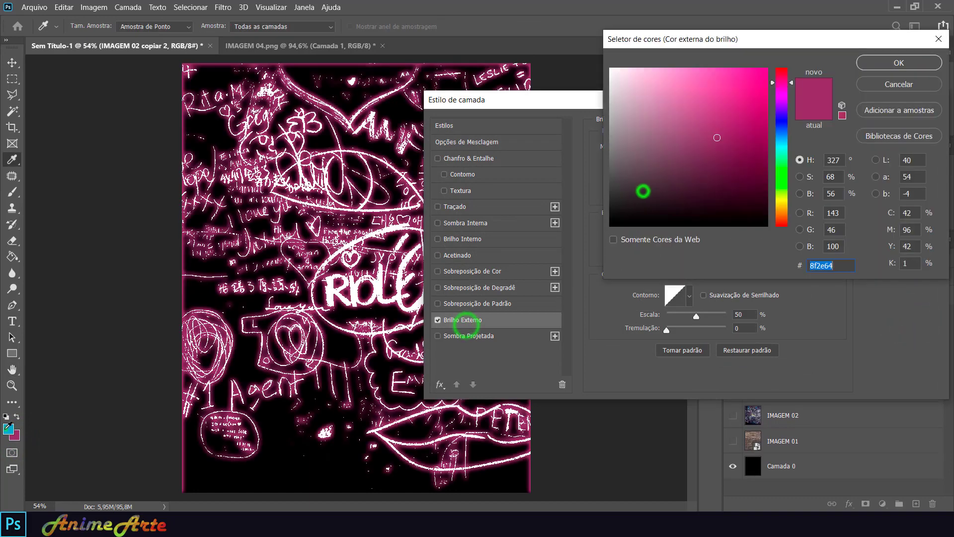
{"action": "left_click", "coordinate": [9, 428]}
{"action": "left_click", "coordinate": [876, 70]}
{"action": "left_click", "coordinate": [893, 129]}
Step: Show the pink glow layer, hide the cyan one, and add a mask to the pink layer
{"action": "left_click", "coordinate": [733, 365]}
{"action": "left_click", "coordinate": [941, 317]}
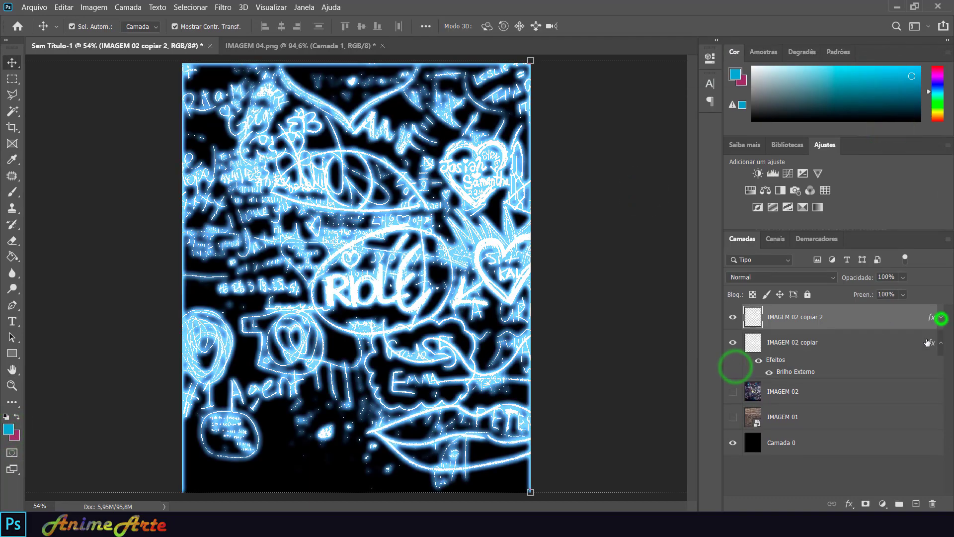
{"action": "left_click", "coordinate": [817, 343]}
{"action": "left_click", "coordinate": [941, 342]}
{"action": "left_click", "coordinate": [733, 317]}
{"action": "left_click", "coordinate": [869, 504]}
{"action": "left_click", "coordinate": [12, 192]}
Step: With a soft brush, mask the pink glow off the left and the cyan glow off the right
{"action": "left_click", "coordinate": [42, 25]}
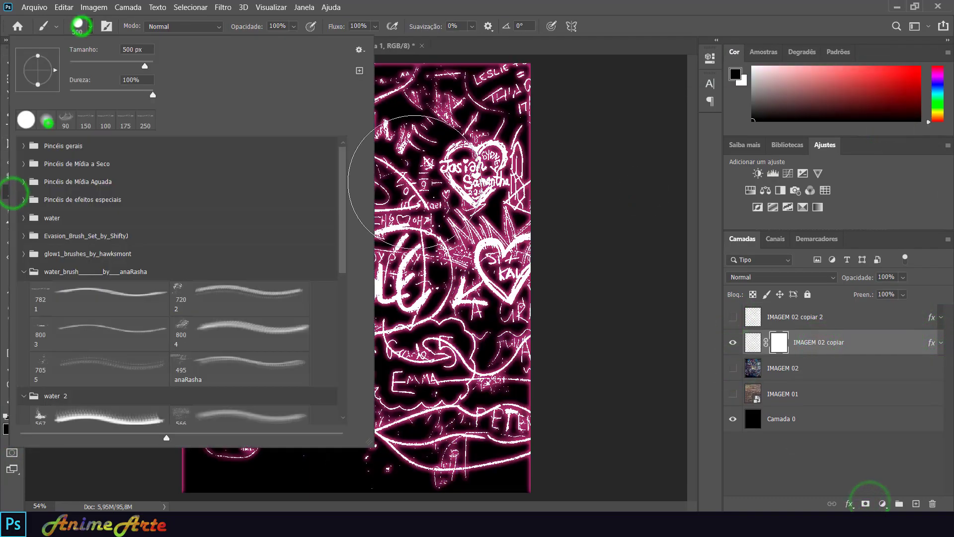
{"action": "left_click", "coordinate": [46, 122]}
{"action": "mouse_move", "coordinate": [294, 85]}
{"action": "left_mouse_down"}
{"action": "mouse_move", "coordinate": [165, 132]}
{"action": "mouse_move", "coordinate": [187, 481]}
{"action": "left_mouse_up"}
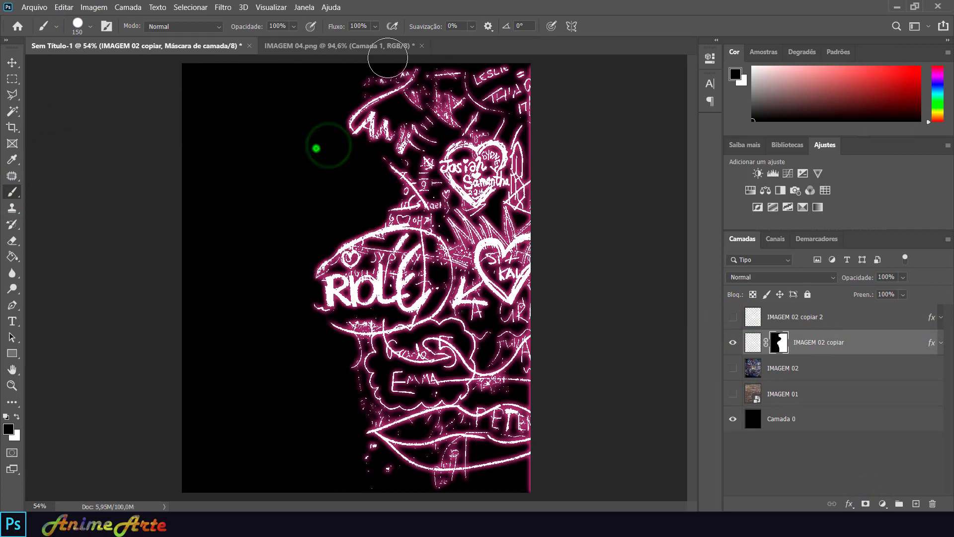
{"action": "left_click", "coordinate": [732, 316]}
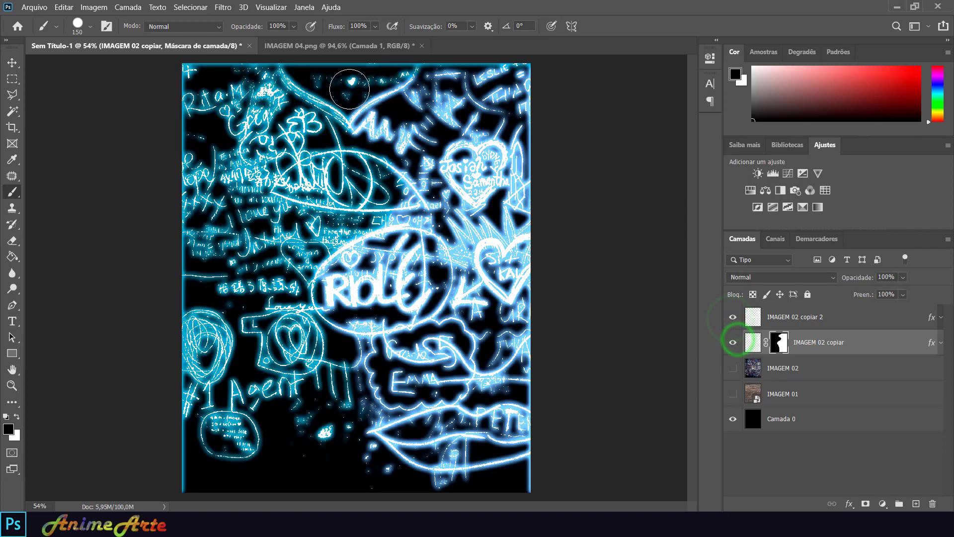
{"action": "left_click", "coordinate": [827, 317]}
{"action": "left_click", "coordinate": [869, 505]}
{"action": "left_click_drag", "start_coordinate": [548, 82], "coordinate": [492, 277]}
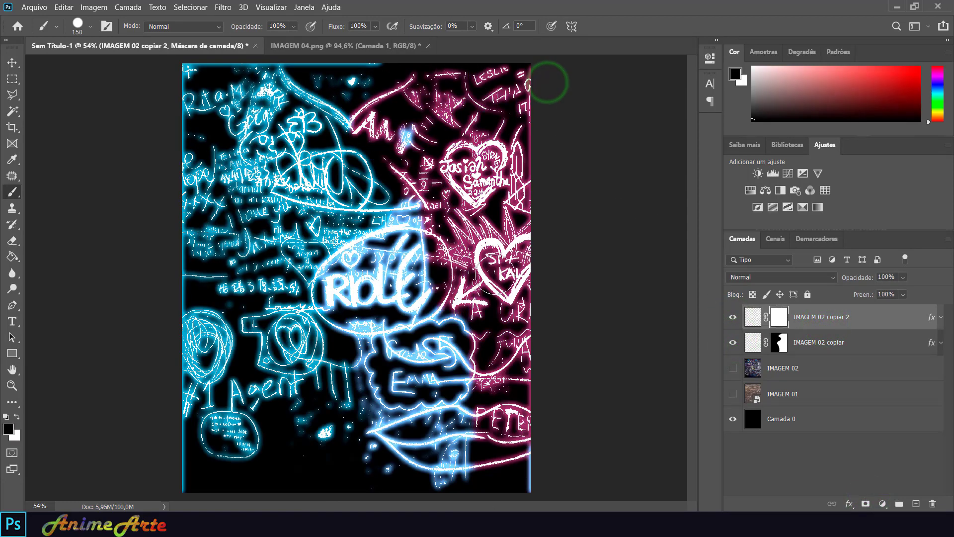
{"action": "left_click_drag", "start_coordinate": [462, 323], "coordinate": [368, 286]}
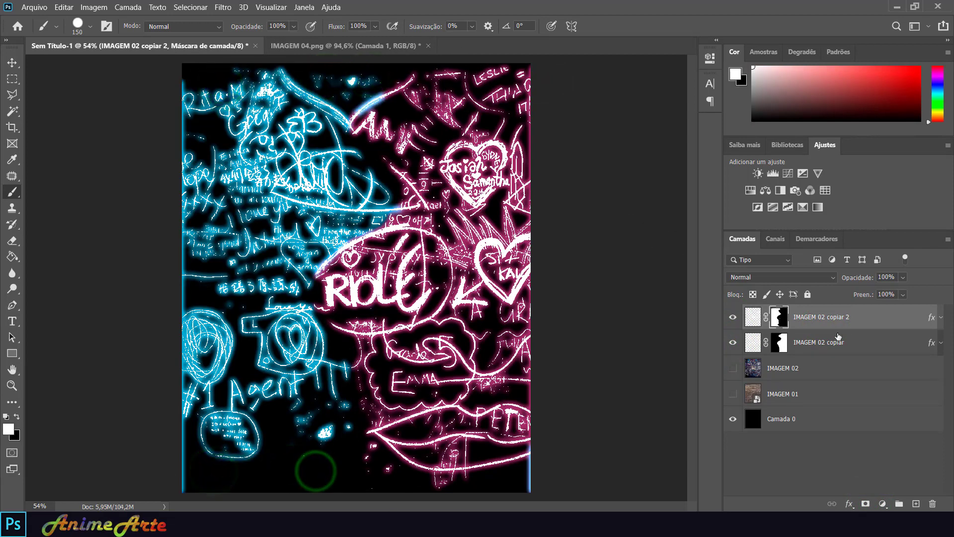
Step: Show the IMAGEM 02 and IMAGEM 01 brick layers, hide the black base, select IMAGEM 02 copiar 2
{"action": "left_click", "coordinate": [733, 419]}
{"action": "left_click", "coordinate": [733, 393]}
{"action": "left_click", "coordinate": [733, 368]}
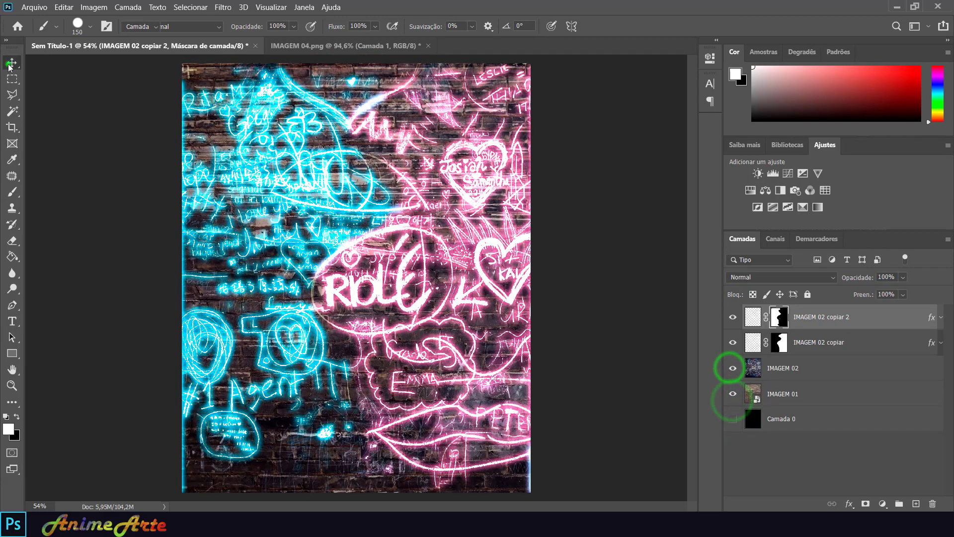
{"action": "left_click", "coordinate": [11, 63]}
{"action": "left_click", "coordinate": [63, 117]}
{"action": "left_click", "coordinate": [923, 316]}
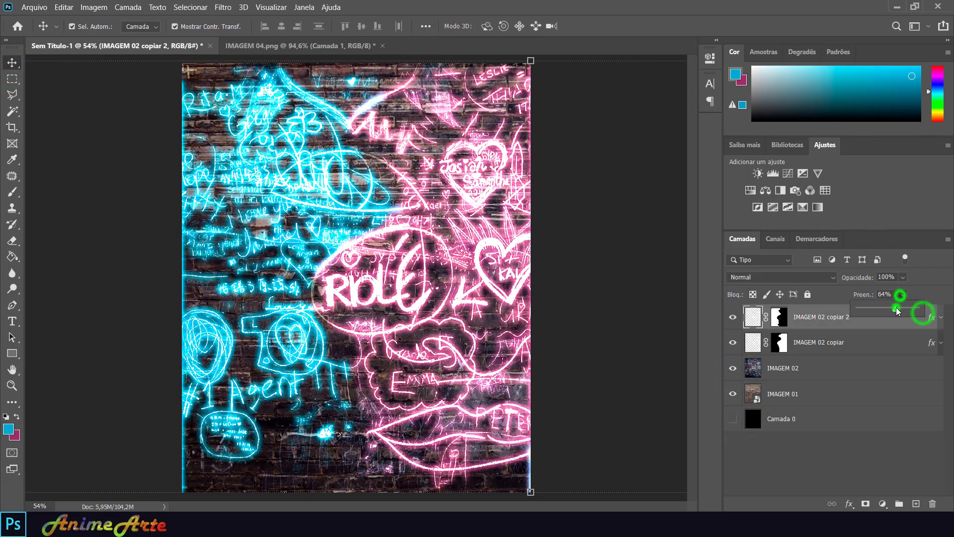
Step: Open IMAGEM 03.jpg, quick-select the Harley Quinn figure, and drag her into the poster
{"action": "key", "text": "ctrl+o"}
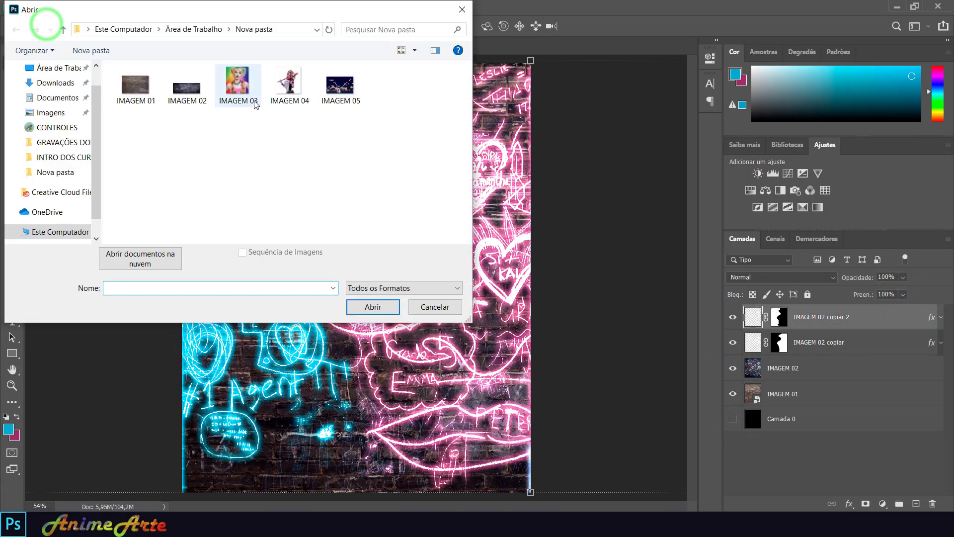
{"action": "double_click", "coordinate": [240, 87]}
{"action": "left_click", "coordinate": [12, 109]}
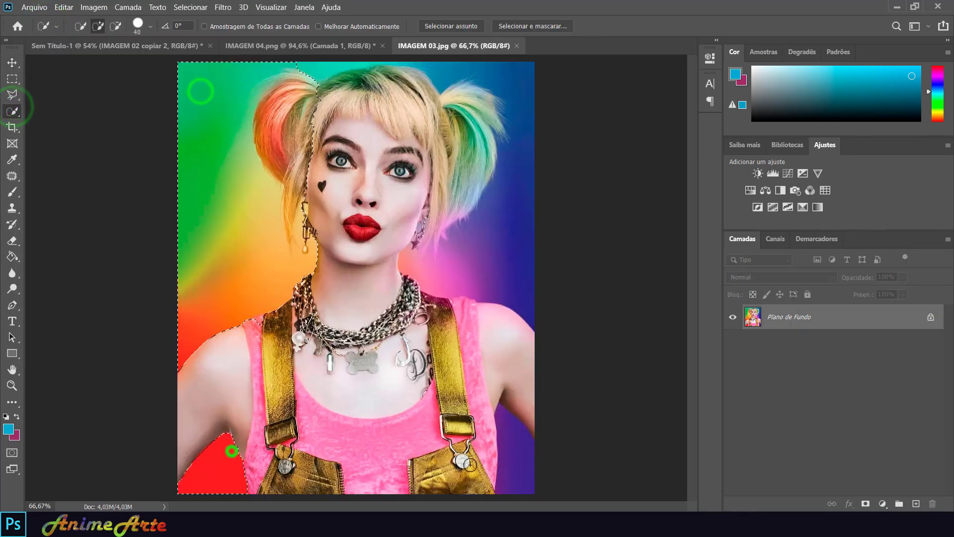
{"action": "left_click", "coordinate": [263, 326]}
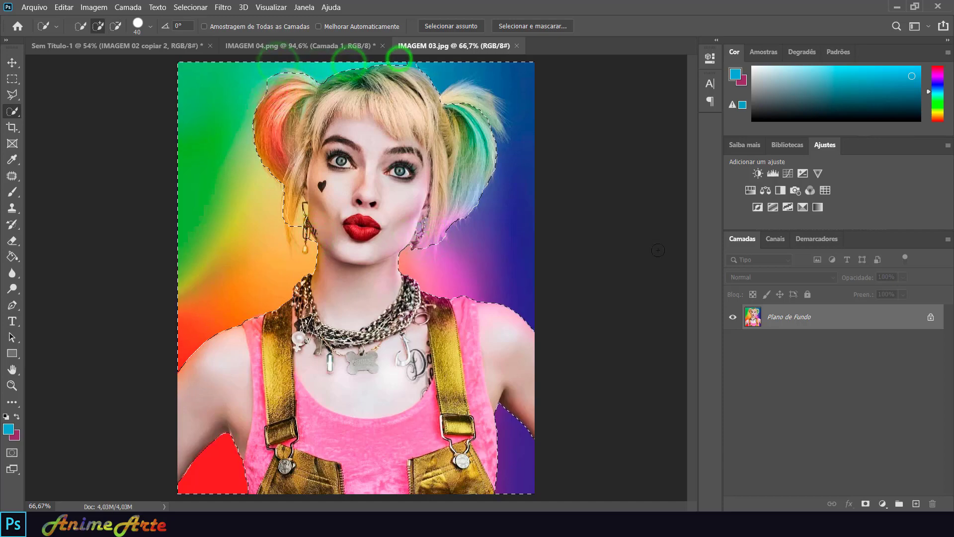
{"action": "left_click", "coordinate": [12, 62]}
{"action": "left_click_drag", "start_coordinate": [357, 149], "coordinate": [347, 209]}
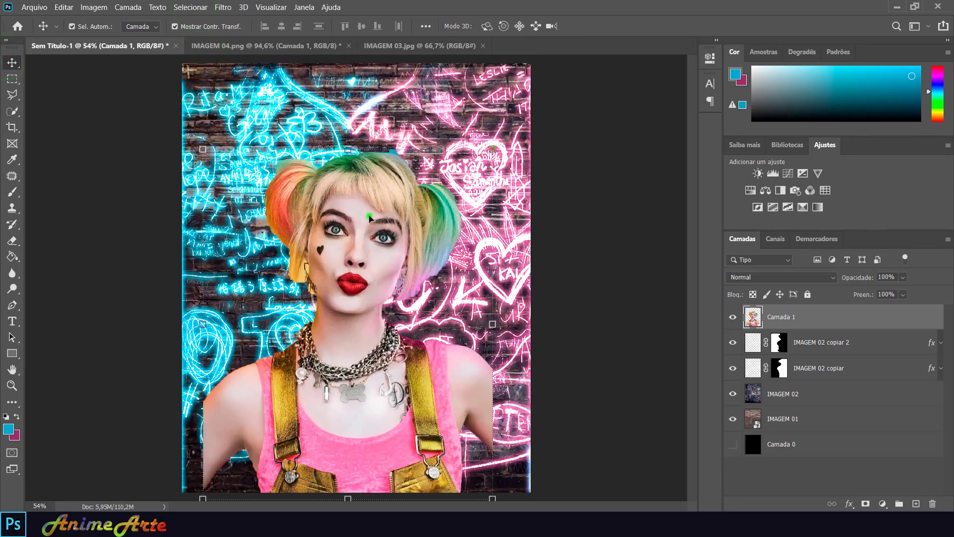
Step: Scale the figure layer to about 120% and move it to the left
{"action": "key", "text": "ctrl+t"}
{"action": "left_click_drag", "start_coordinate": [532, 116], "coordinate": [552, 79]}
{"action": "left_click_drag", "start_coordinate": [453, 160], "coordinate": [390, 162]}
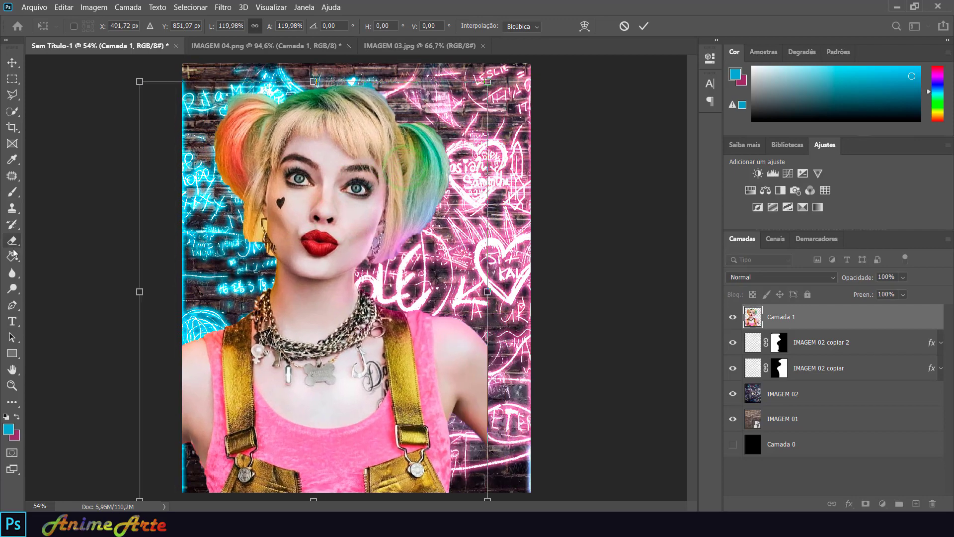
{"action": "key", "text": "Return"}
Step: Mask the figure layer and fade her right arm into the wall with a soft brush
{"action": "left_click", "coordinate": [12, 191]}
{"action": "left_click", "coordinate": [85, 26]}
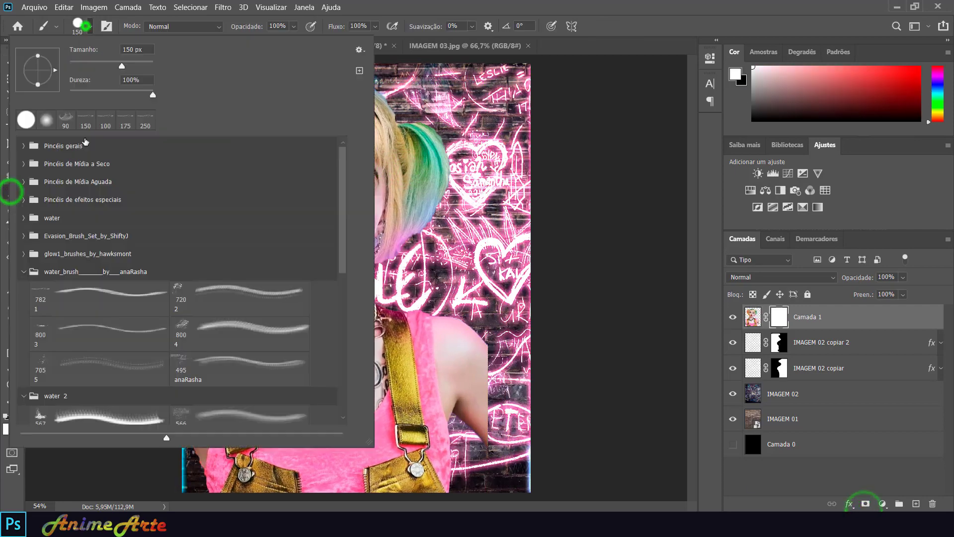
{"action": "left_click", "coordinate": [40, 123]}
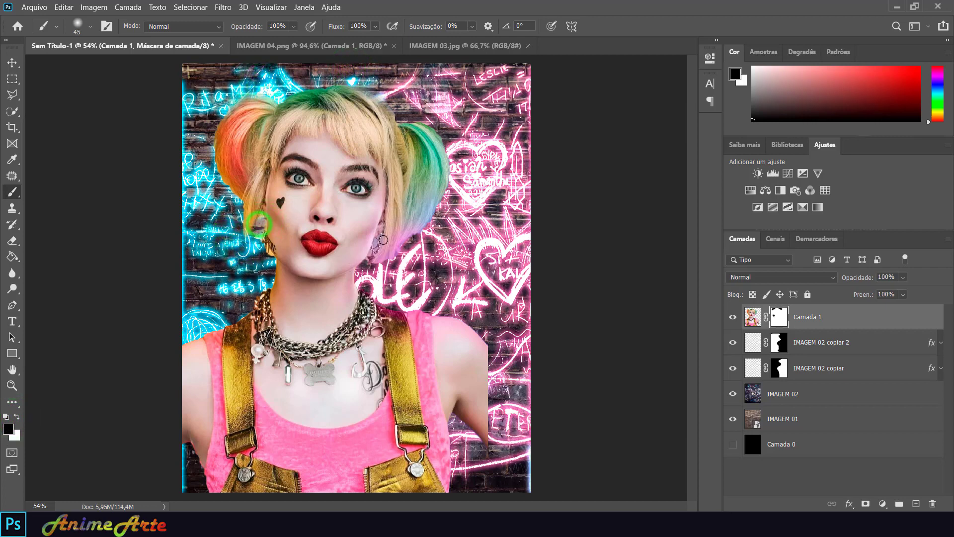
{"action": "left_click_drag", "start_coordinate": [500, 373], "coordinate": [494, 284]}
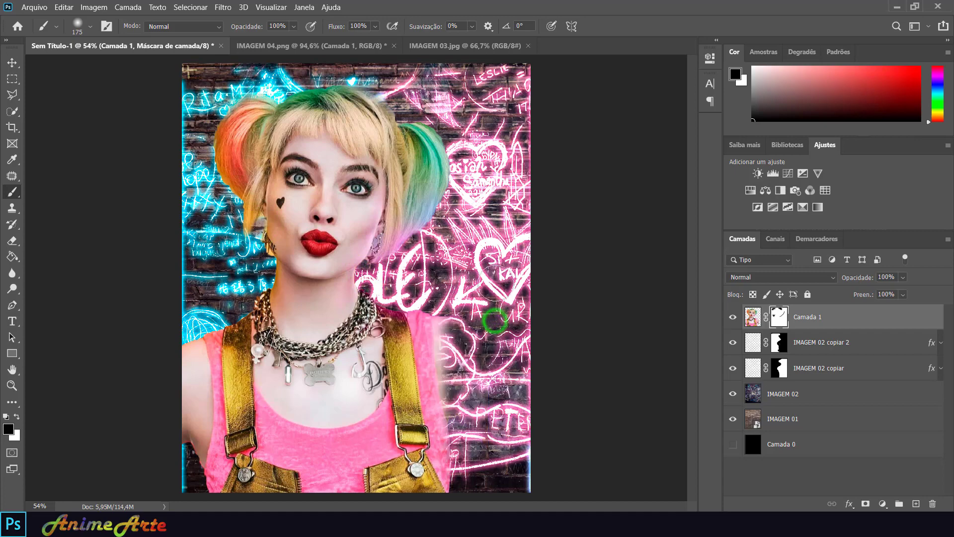
{"action": "left_click", "coordinate": [12, 62]}
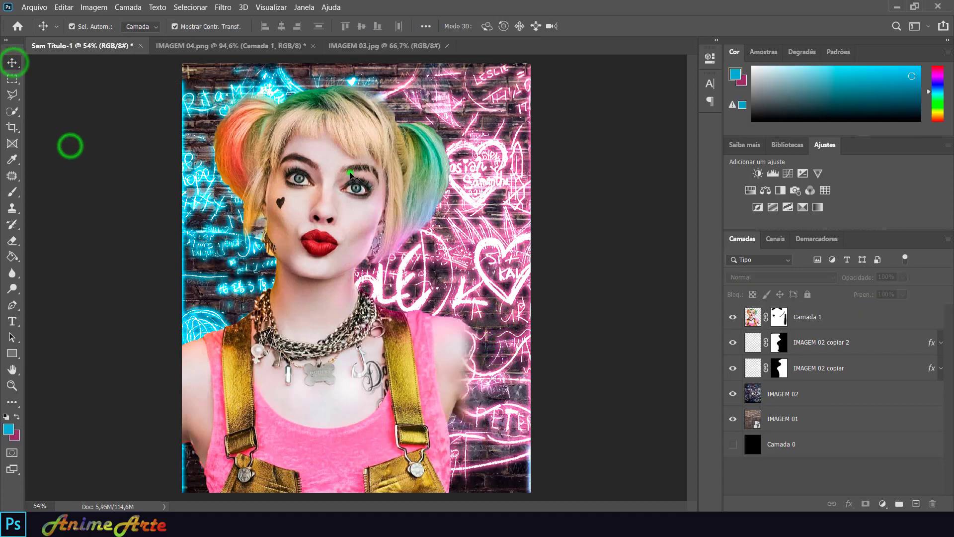
{"action": "left_click", "coordinate": [220, 7]}
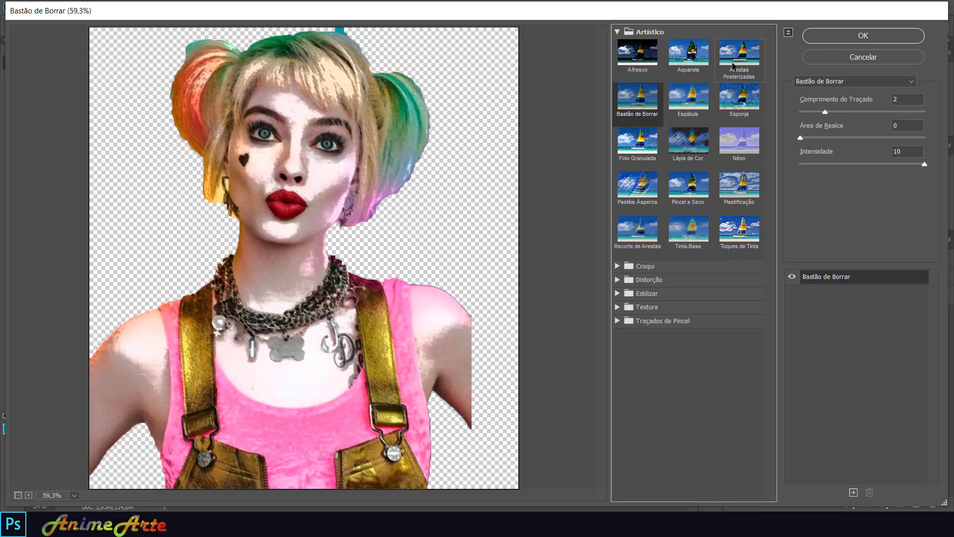
Step: Apply the Arestas Posterizadas filter to the figure and set her blend mode to Multiplicação
{"action": "left_click", "coordinate": [739, 54]}
{"action": "left_click", "coordinate": [854, 141]}
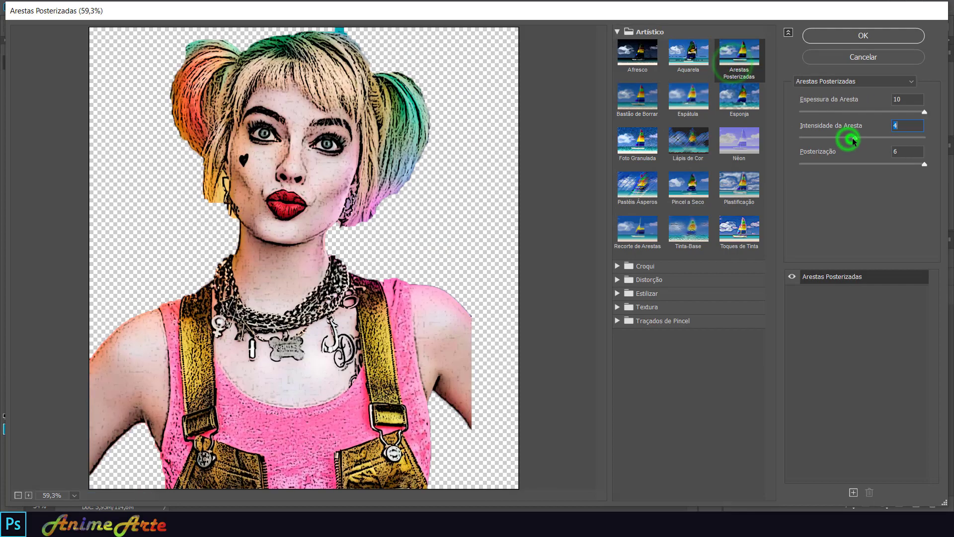
{"action": "left_click", "coordinate": [870, 38]}
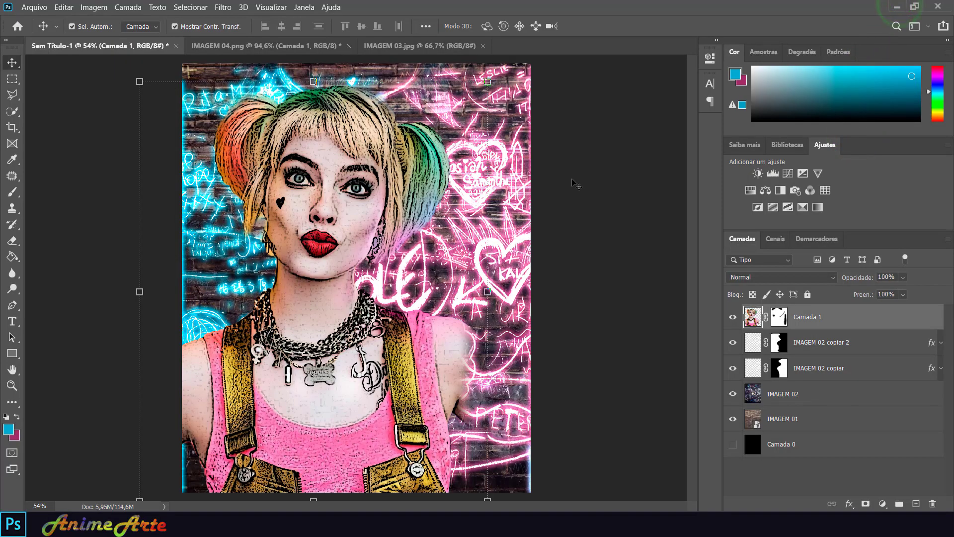
{"action": "left_click", "coordinate": [782, 276]}
{"action": "left_click", "coordinate": [754, 246]}
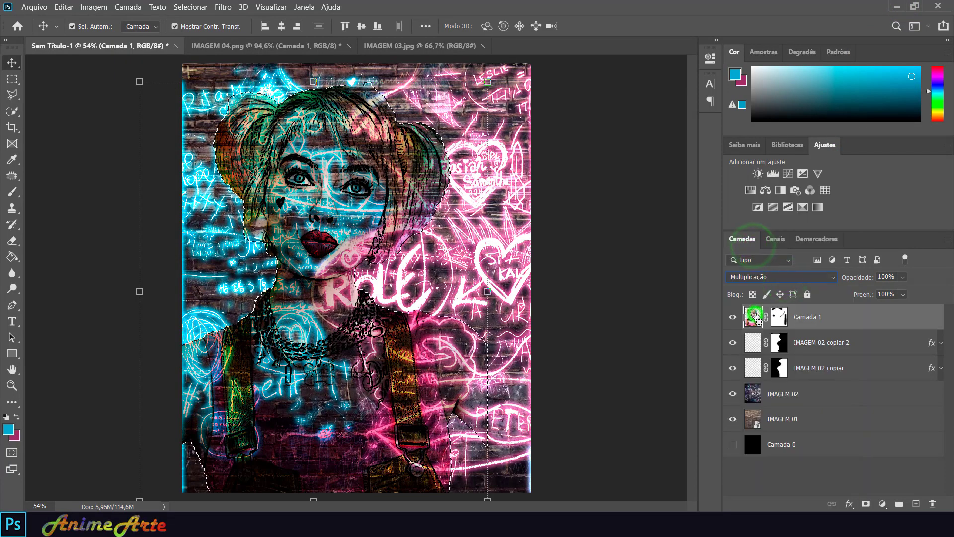
Step: Paint the IMAGEM 02 copiar 2 and copiar masks to clear neon from her face and body
{"action": "left_click", "coordinate": [782, 343]}
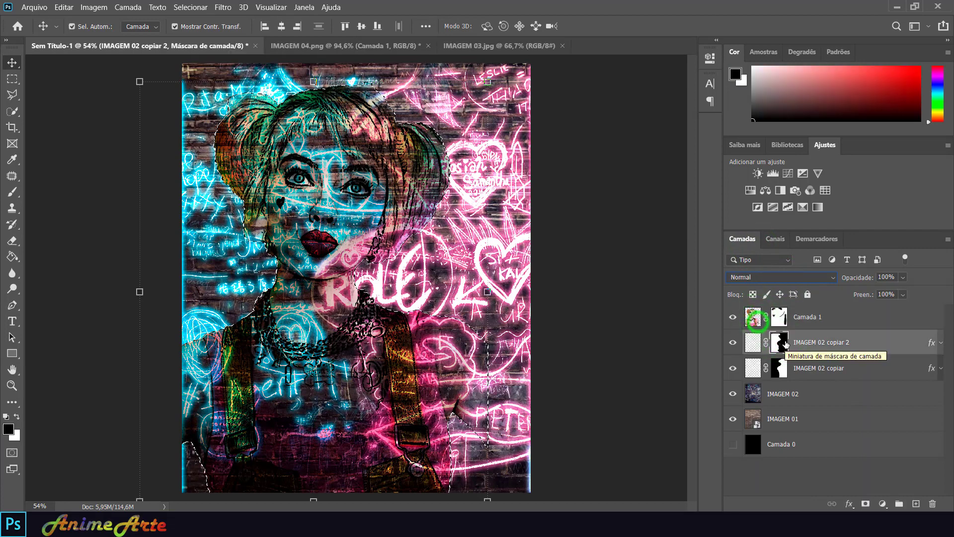
{"action": "left_click", "coordinate": [10, 192]}
{"action": "mouse_move", "coordinate": [278, 109]}
{"action": "left_mouse_down"}
{"action": "mouse_move", "coordinate": [225, 156]}
{"action": "mouse_move", "coordinate": [318, 377]}
{"action": "mouse_move", "coordinate": [354, 315]}
{"action": "left_mouse_up"}
{"action": "left_click", "coordinate": [779, 368]}
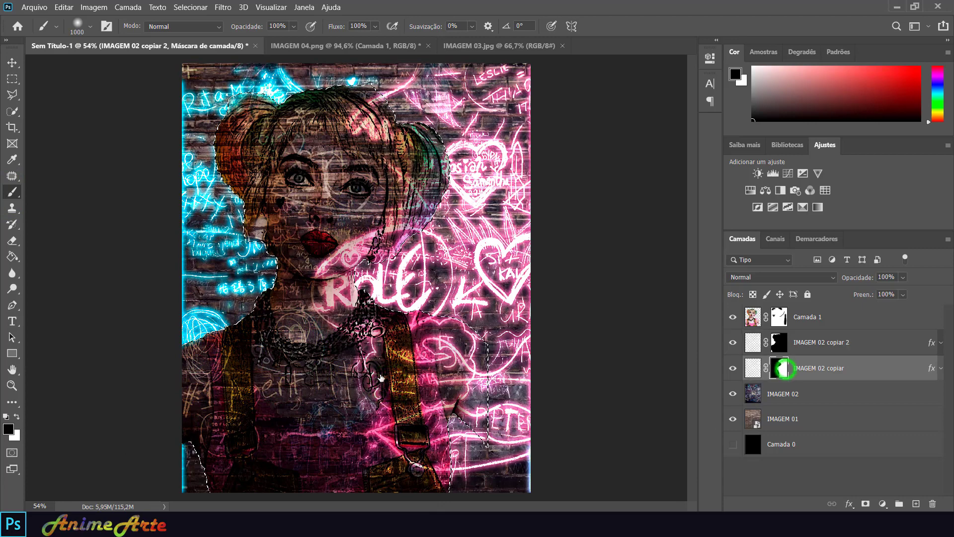
{"action": "left_click_drag", "start_coordinate": [214, 298], "coordinate": [395, 456]}
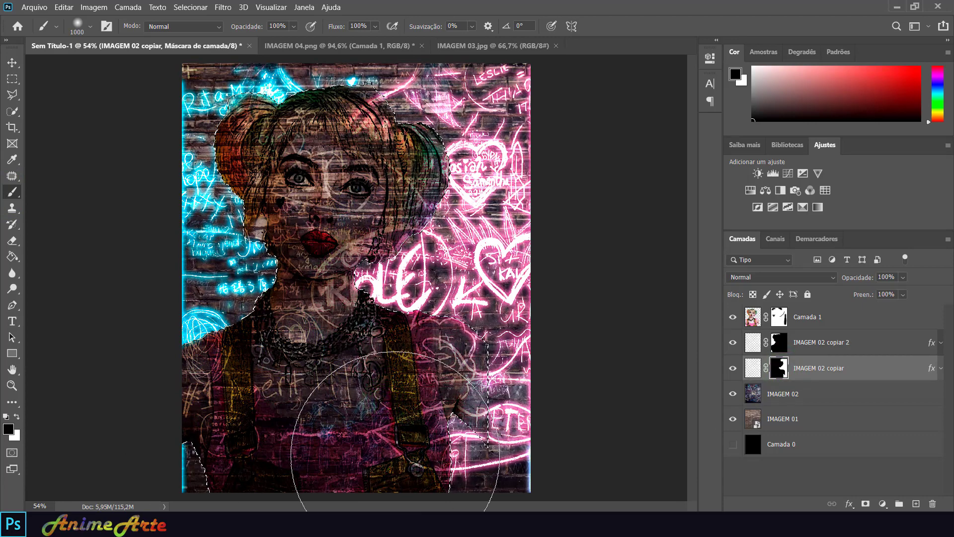
Step: Mask IMAGEM 02 and remove the brick overlay from her face and chest
{"action": "left_click", "coordinate": [820, 392]}
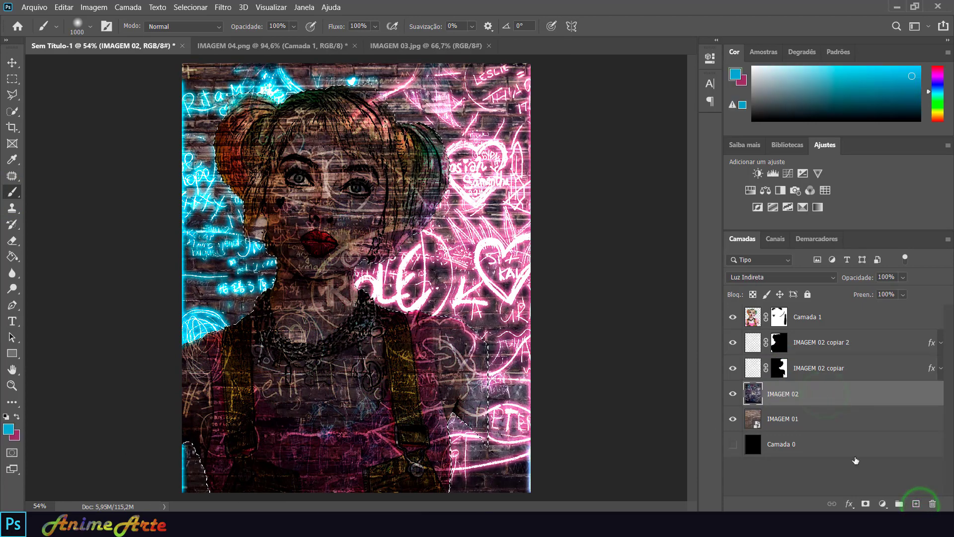
{"action": "left_click", "coordinate": [865, 503]}
{"action": "mouse_move", "coordinate": [375, 204]}
{"action": "left_mouse_down"}
{"action": "mouse_move", "coordinate": [457, 394]}
{"action": "mouse_move", "coordinate": [408, 394]}
{"action": "left_mouse_up"}
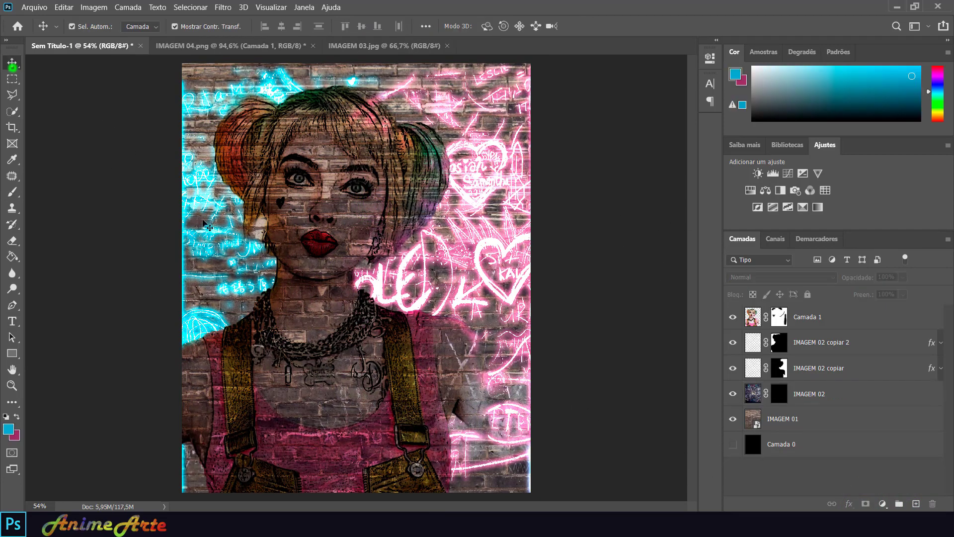
{"action": "left_click", "coordinate": [808, 316]}
Step: Fill a new top layer with a cyan-to-pink radial gradient blended in Luz Indireta
{"action": "left_click", "coordinate": [915, 503]}
{"action": "left_click", "coordinate": [12, 257]}
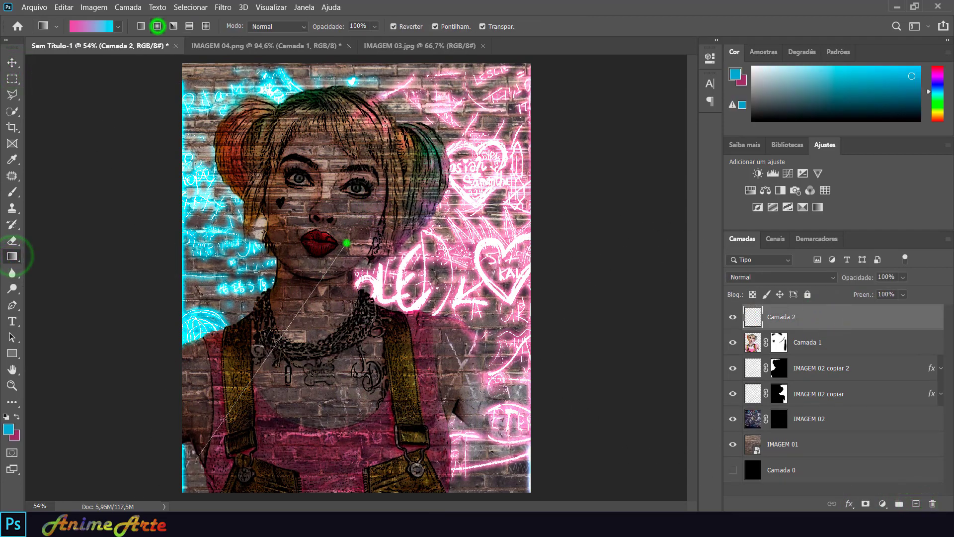
{"action": "left_click_drag", "start_coordinate": [197, 459], "coordinate": [197, 459]}
{"action": "left_click", "coordinate": [762, 276]}
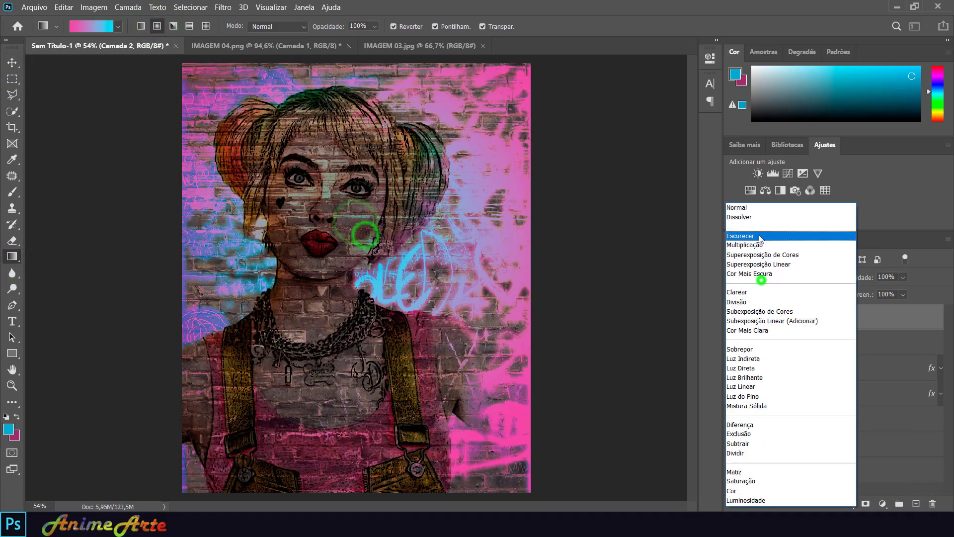
{"action": "left_click", "coordinate": [760, 236]}
{"action": "key", "text": "Down"}
{"action": "key", "text": "Down"}
{"action": "key", "text": "Down"}
{"action": "key", "text": "Down"}
{"action": "key", "text": "Down"}
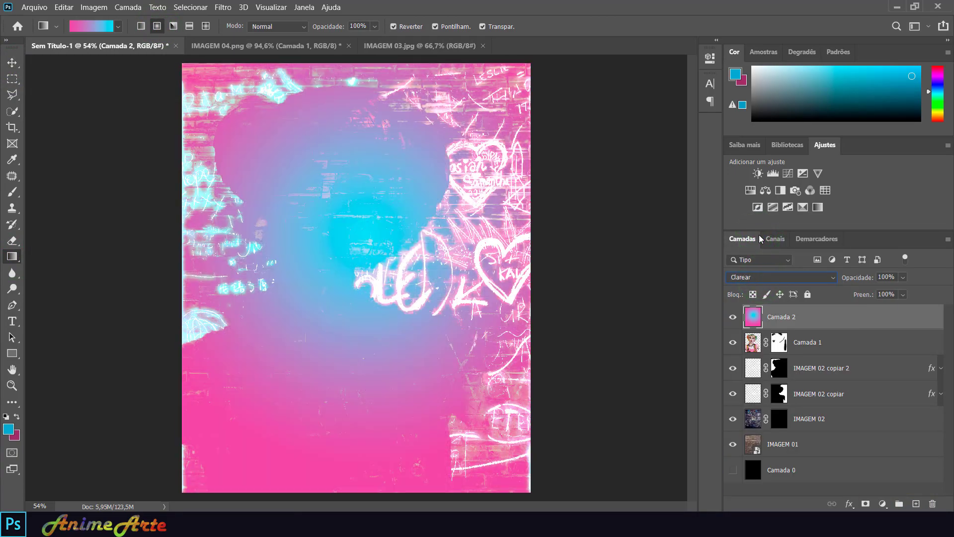
{"action": "key", "text": "Down"}
{"action": "key", "text": "Down"}
{"action": "key", "text": "Down"}
{"action": "key", "text": "Down"}
{"action": "key", "text": "Down"}
{"action": "key", "text": "Down"}
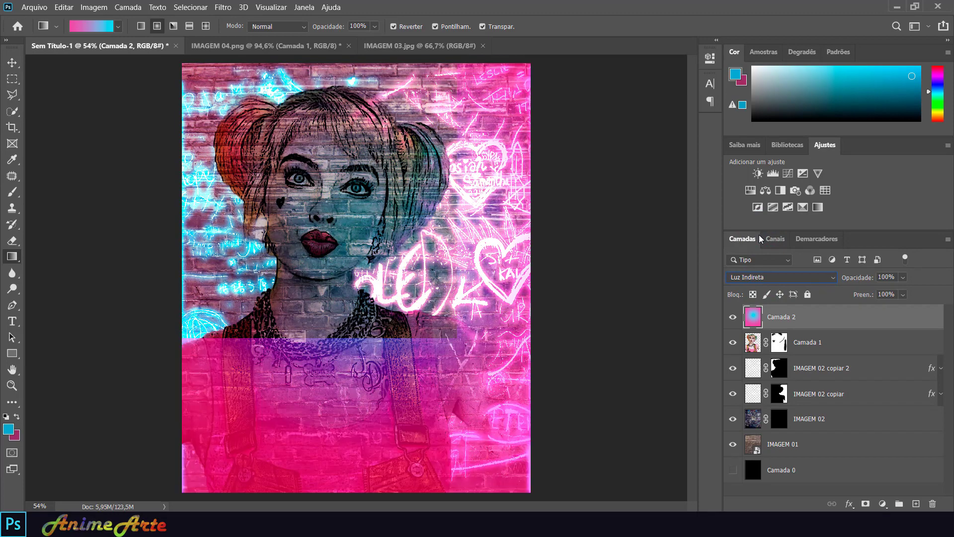
{"action": "left_click", "coordinate": [12, 62]}
{"action": "left_click", "coordinate": [119, 181]}
Step: Bring the Harley cut-out from IMAGEM 04 into the poster, enlarged about 207% and shifted up-left
{"action": "left_click", "coordinate": [231, 45]}
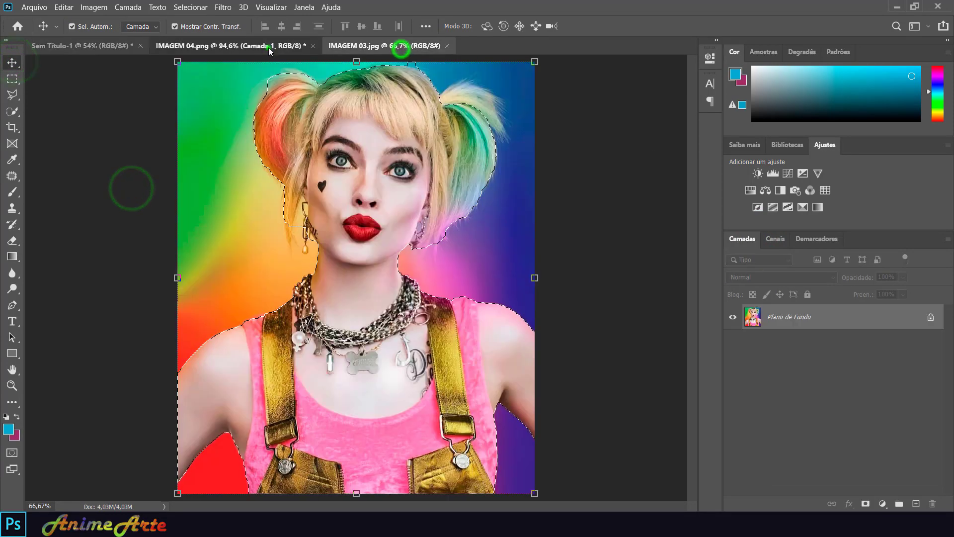
{"action": "left_click_drag", "start_coordinate": [351, 187], "coordinate": [248, 171]}
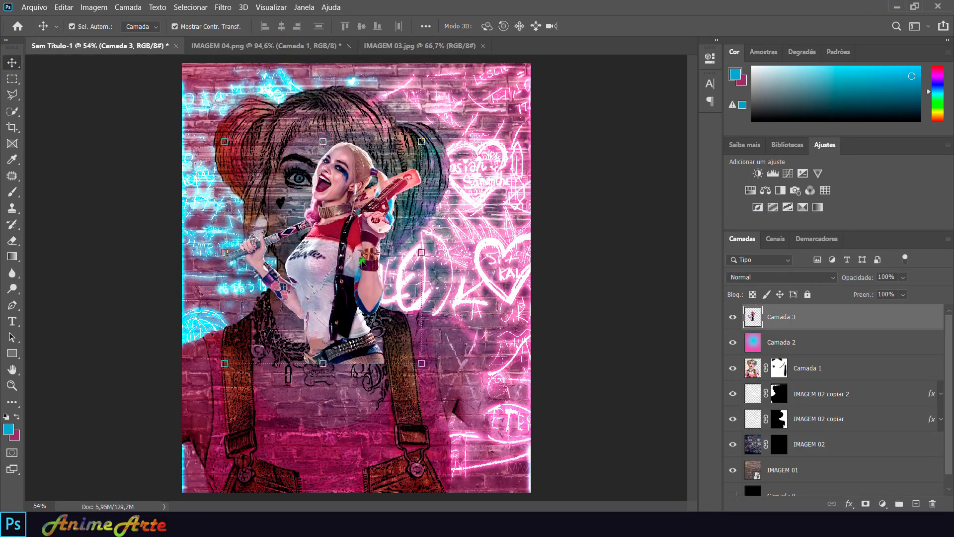
{"action": "key", "text": "ctrl+t"}
{"action": "left_click_drag", "start_coordinate": [421, 363], "coordinate": [631, 497]}
{"action": "left_click_drag", "start_coordinate": [466, 401], "coordinate": [392, 374]}
{"action": "left_click", "coordinate": [611, 174]}
{"action": "left_click", "coordinate": [625, 189]}
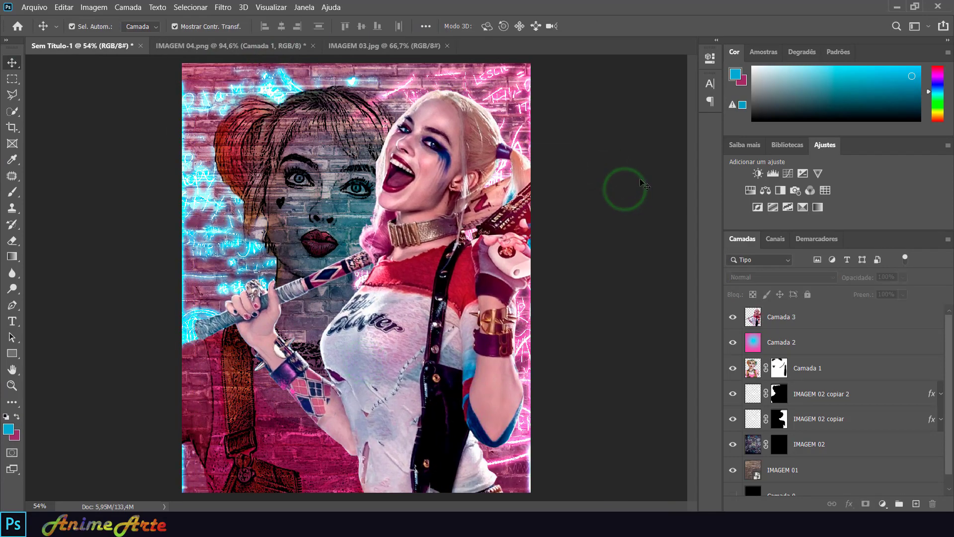
Step: On a new layer above Harley, paint pink over the figure's left side with a 200 px brush
{"action": "left_click", "coordinate": [817, 316]}
{"action": "left_click", "coordinate": [916, 503]}
{"action": "left_click", "coordinate": [12, 192]}
{"action": "left_click", "coordinate": [384, 236], "text": "alt"}
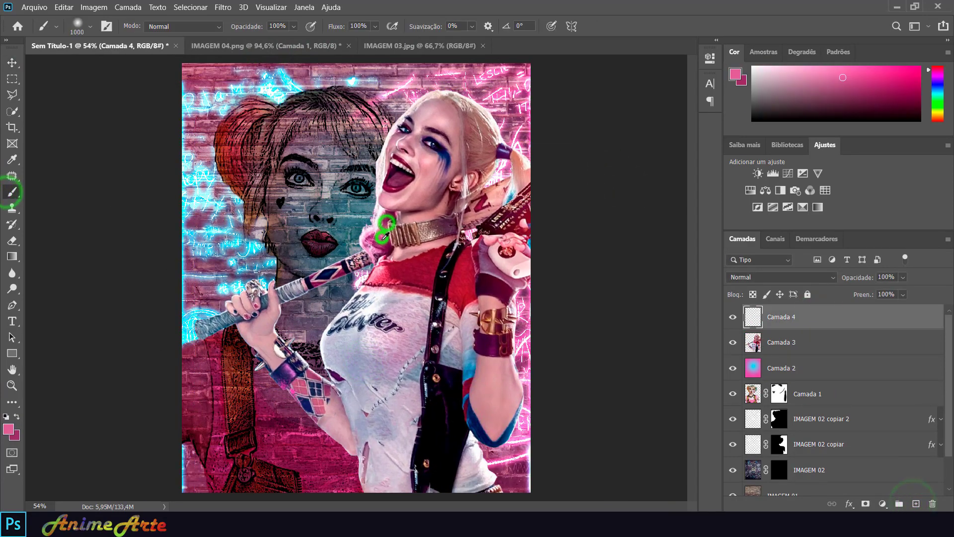
{"action": "left_click_drag", "start_coordinate": [383, 218], "coordinate": [432, 100]}
{"action": "key", "text": "ctrl+z"}
{"action": "key", "text": "bracketleft"}
{"action": "key", "text": "bracketleft"}
{"action": "key", "text": "bracketleft"}
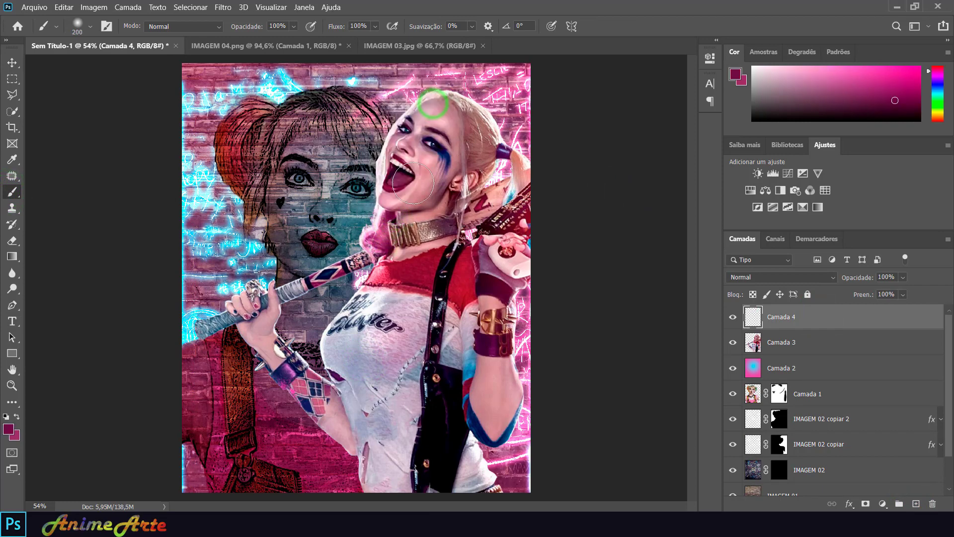
{"action": "left_click_drag", "start_coordinate": [409, 134], "coordinate": [393, 452]}
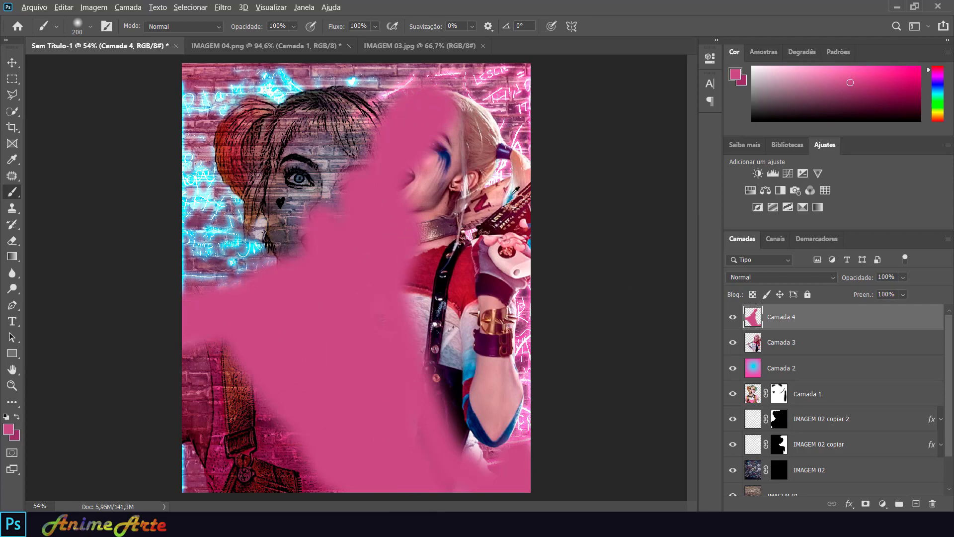
Step: Paint blue over the right side, then shift and widen the paint to cover the whole figure
{"action": "left_click", "coordinate": [448, 159], "text": "alt"}
{"action": "mouse_move", "coordinate": [447, 160]}
{"action": "left_mouse_down"}
{"action": "mouse_move", "coordinate": [473, 313]}
{"action": "mouse_move", "coordinate": [496, 215]}
{"action": "left_mouse_up"}
{"action": "left_click", "coordinate": [12, 62]}
{"action": "left_click", "coordinate": [815, 342]}
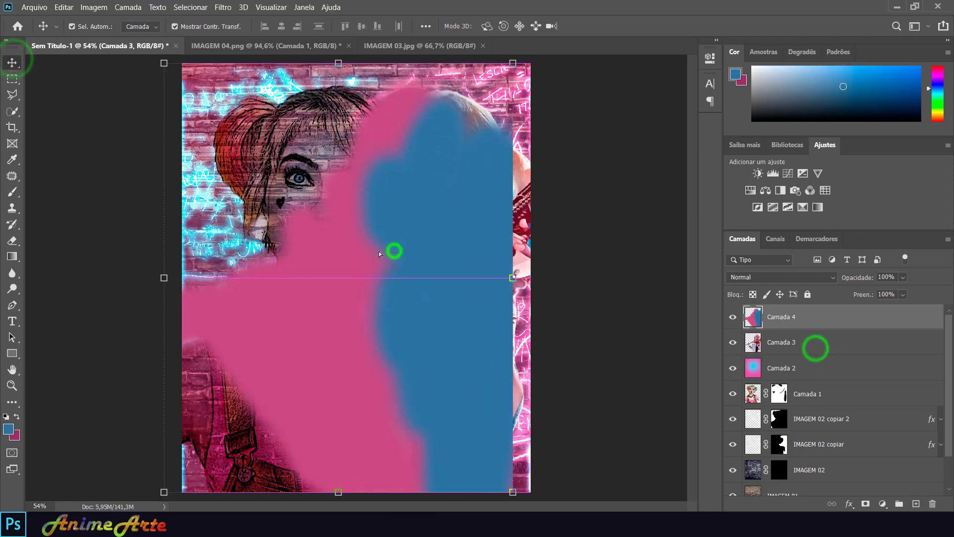
{"action": "mouse_move", "coordinate": [505, 329]}
{"action": "left_mouse_down"}
{"action": "mouse_move", "coordinate": [477, 332]}
{"action": "mouse_move", "coordinate": [467, 293]}
{"action": "left_mouse_up"}
{"action": "key", "text": "ctrl+t"}
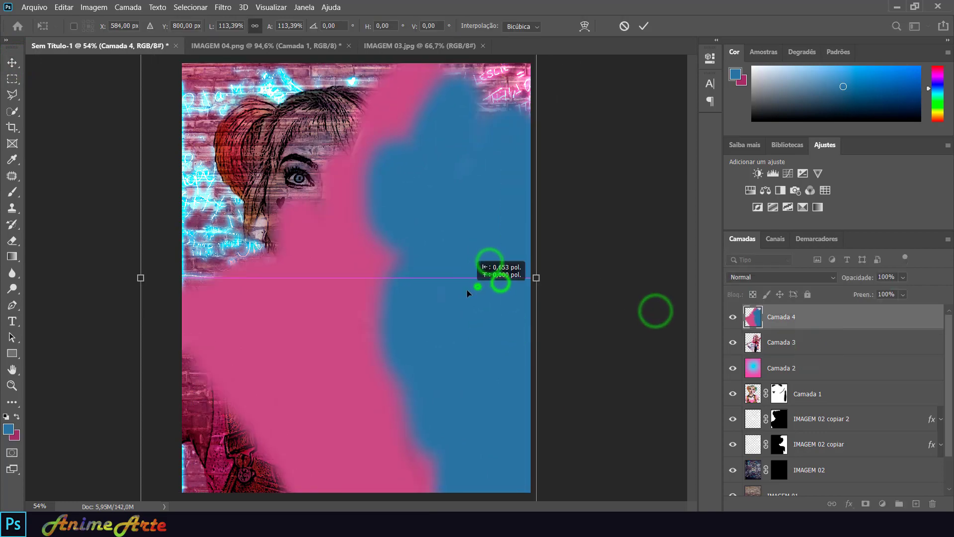
{"action": "left_click_drag", "start_coordinate": [141, 278], "coordinate": [126, 278]}
{"action": "key", "text": "Return"}
Step: Clip the paint layer to Harley and set its blend mode to Luz Brilhante
{"action": "left_click", "coordinate": [785, 329], "text": "alt"}
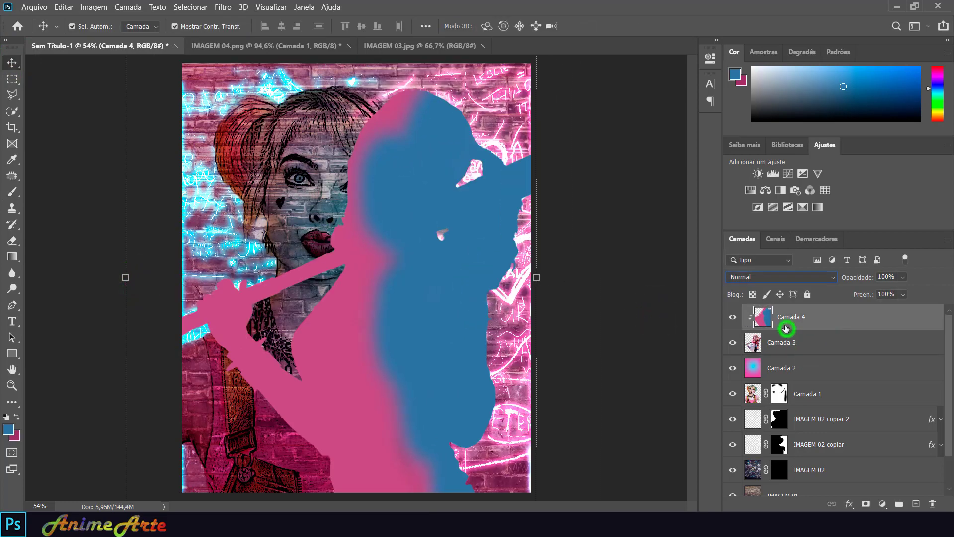
{"action": "left_click", "coordinate": [776, 277]}
{"action": "key", "text": "Down"}
{"action": "key", "text": "Down"}
{"action": "key", "text": "Down"}
{"action": "key", "text": "Down"}
{"action": "key", "text": "Down"}
{"action": "key", "text": "Down"}
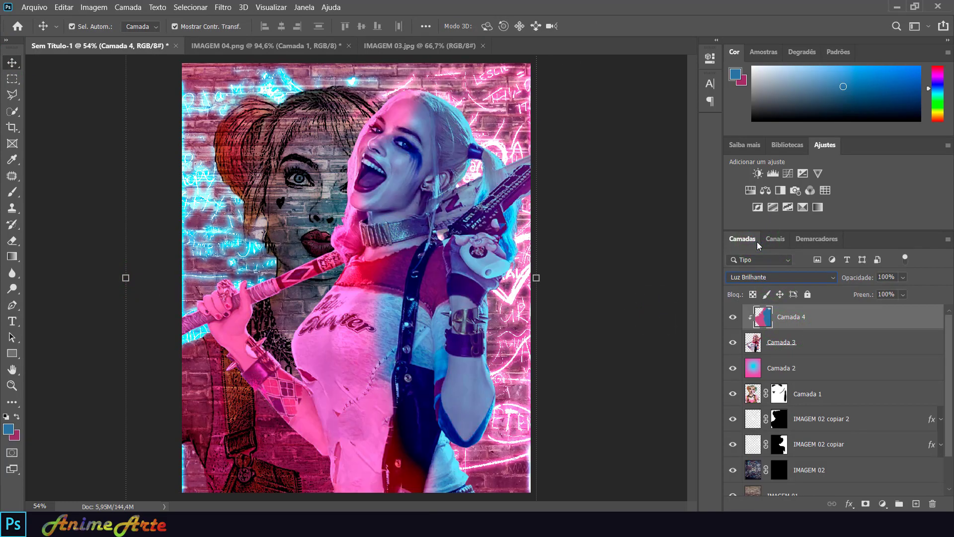
{"action": "key", "text": "Down"}
{"action": "key", "text": "Down"}
Step: Move Harley and her tint layer together about 55 px to the right
{"action": "left_click", "coordinate": [626, 153]}
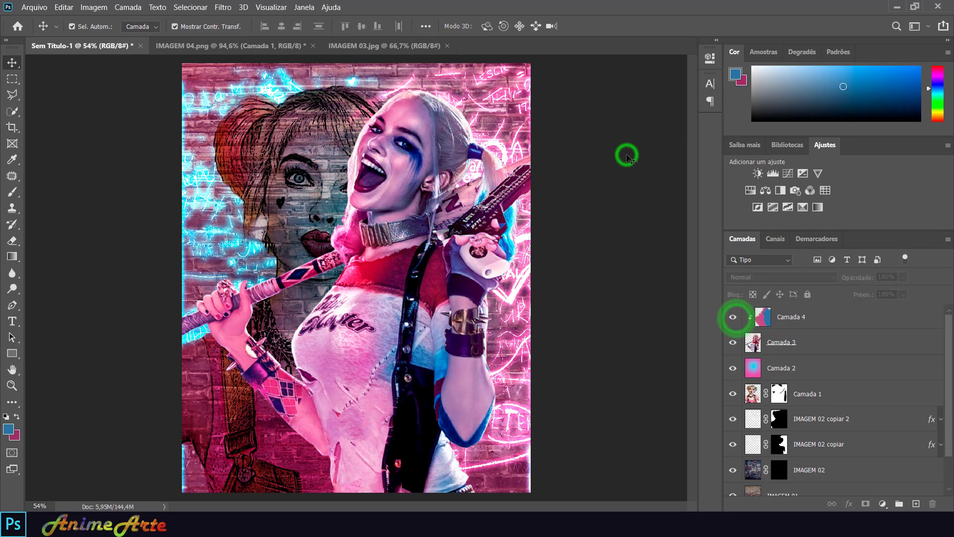
{"action": "left_click", "coordinate": [826, 322]}
{"action": "left_click", "coordinate": [826, 340], "text": "shift"}
{"action": "left_click_drag", "start_coordinate": [445, 288], "coordinate": [473, 291]}
{"action": "left_click", "coordinate": [638, 114]}
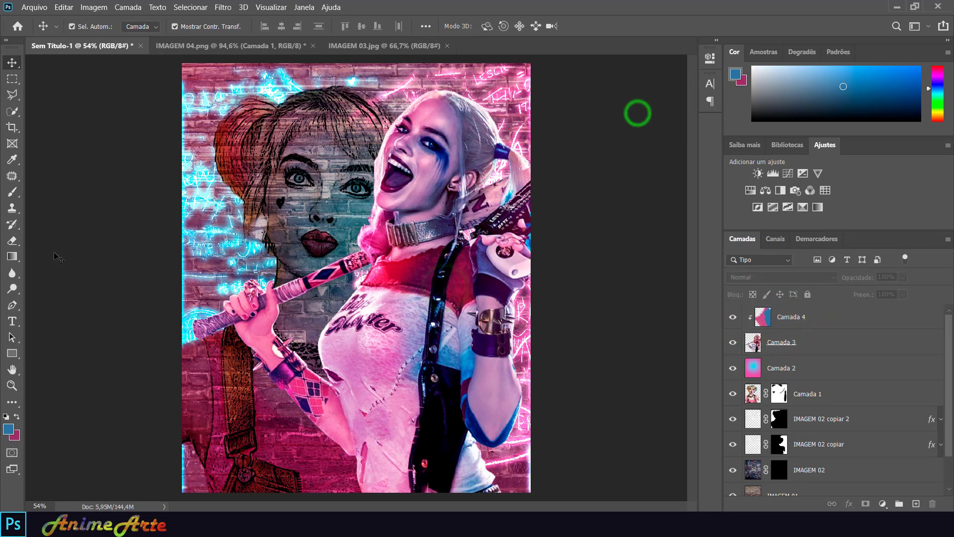
Step: Type HARLEY in white capitals, then scale it down and tilt it
{"action": "left_click", "coordinate": [12, 321]}
{"action": "left_click", "coordinate": [297, 232]}
{"action": "key", "text": "Caps_Lock"}
{"action": "type", "text": "HARL"}
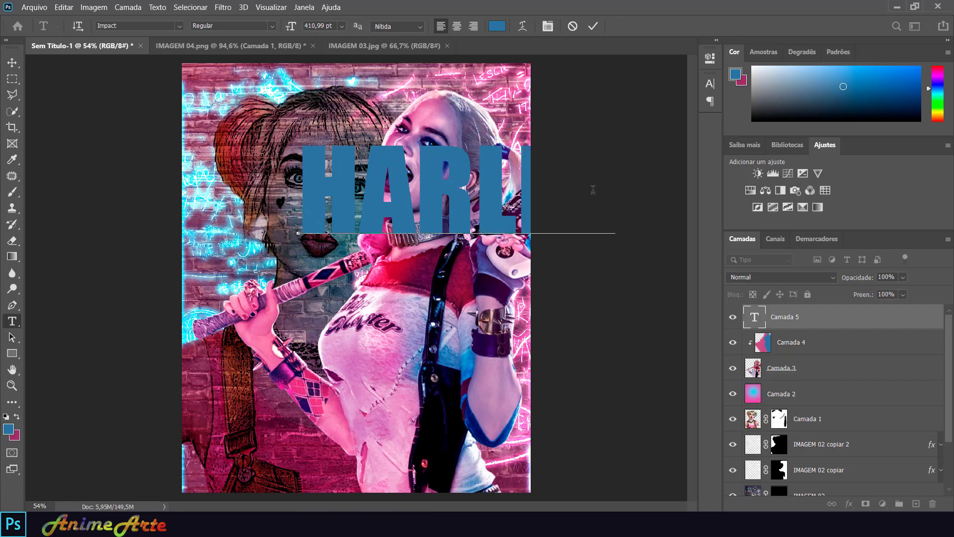
{"action": "key", "text": "ctrl+a"}
{"action": "left_click", "coordinate": [496, 26]}
{"action": "key", "text": "ctrl+Return"}
{"action": "key", "text": "ctrl+t"}
{"action": "mouse_move", "coordinate": [615, 146]}
{"action": "left_mouse_down"}
{"action": "mouse_move", "coordinate": [517, 94]}
{"action": "mouse_move", "coordinate": [494, 62]}
{"action": "left_mouse_up"}
{"action": "key", "text": "Return"}
Step: Place HARLEY below the figure layer at the top left, with a drop shadow (Sombra Projetada)
{"action": "left_click_drag", "start_coordinate": [831, 316], "coordinate": [831, 368]}
{"action": "left_click_drag", "start_coordinate": [352, 162], "coordinate": [335, 91]}
{"action": "double_click", "coordinate": [897, 369]}
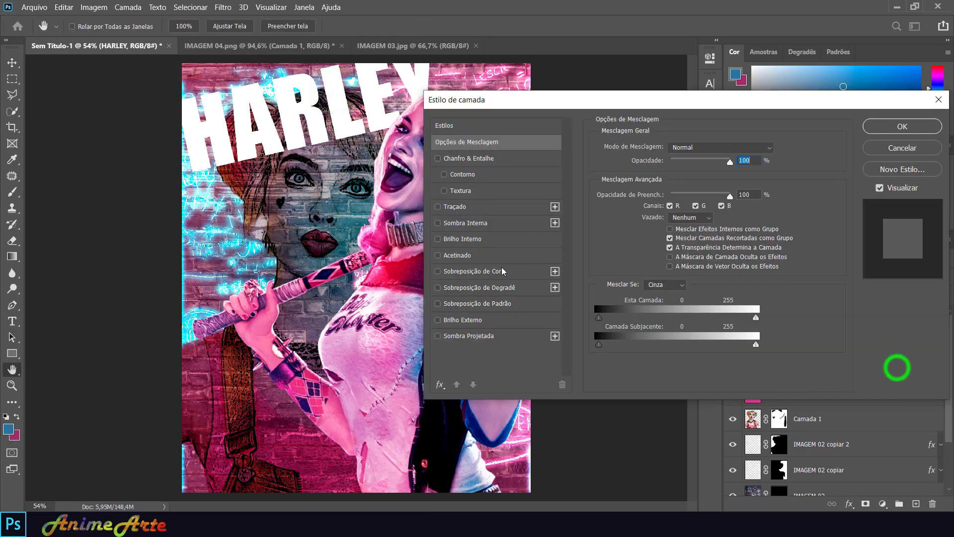
{"action": "left_click", "coordinate": [497, 336]}
{"action": "left_click", "coordinate": [901, 126]}
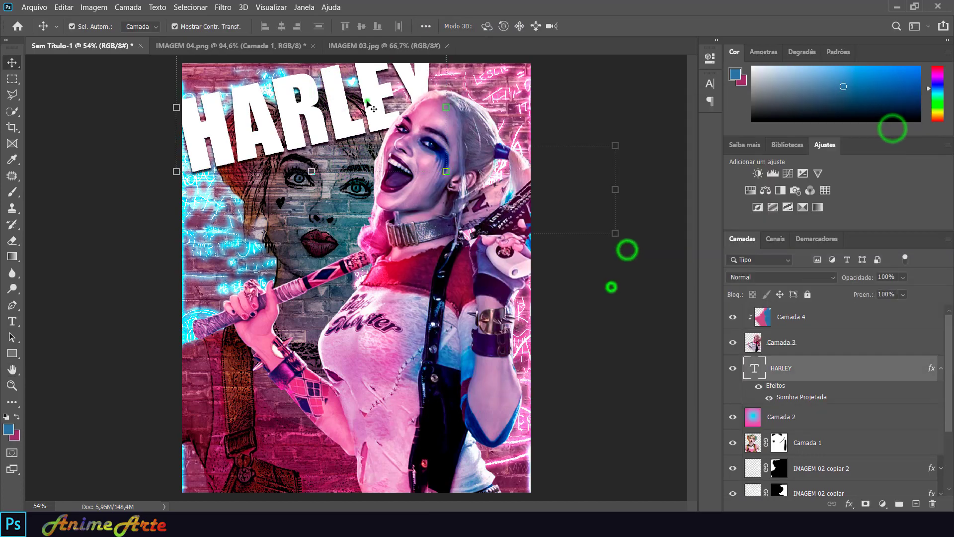
Step: Duplicate the title as QUINN, top of the layer stack, at the poster's bottom right
{"action": "left_click_drag", "start_coordinate": [629, 249], "coordinate": [413, 279], "text": "alt"}
{"action": "double_click", "coordinate": [338, 226]}
{"action": "type", "text": "QUINN"}
{"action": "left_click", "coordinate": [12, 62]}
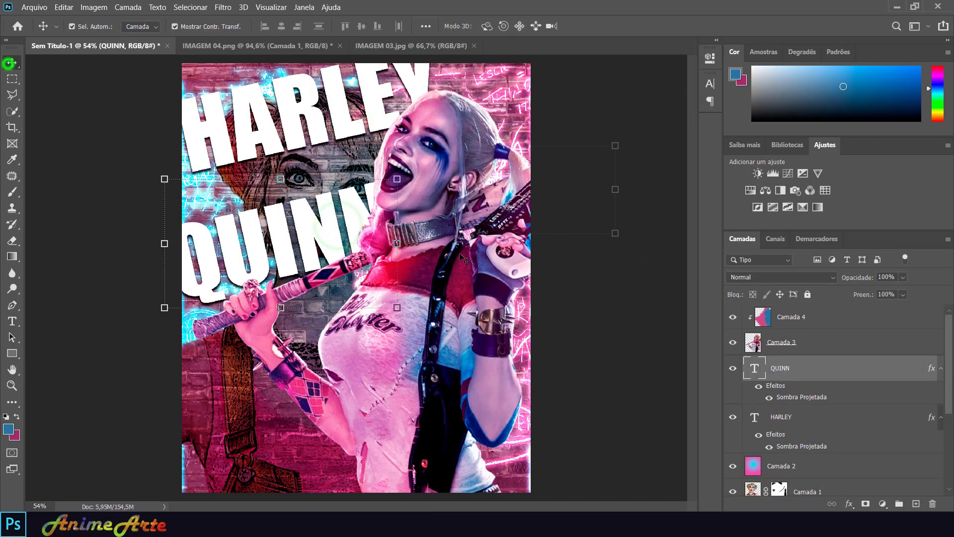
{"action": "left_click_drag", "start_coordinate": [841, 368], "coordinate": [820, 308]}
{"action": "mouse_move", "coordinate": [319, 228]}
{"action": "left_mouse_down"}
{"action": "mouse_move", "coordinate": [463, 226]}
{"action": "mouse_move", "coordinate": [453, 423]}
{"action": "left_mouse_up"}
{"action": "left_click", "coordinate": [612, 373]}
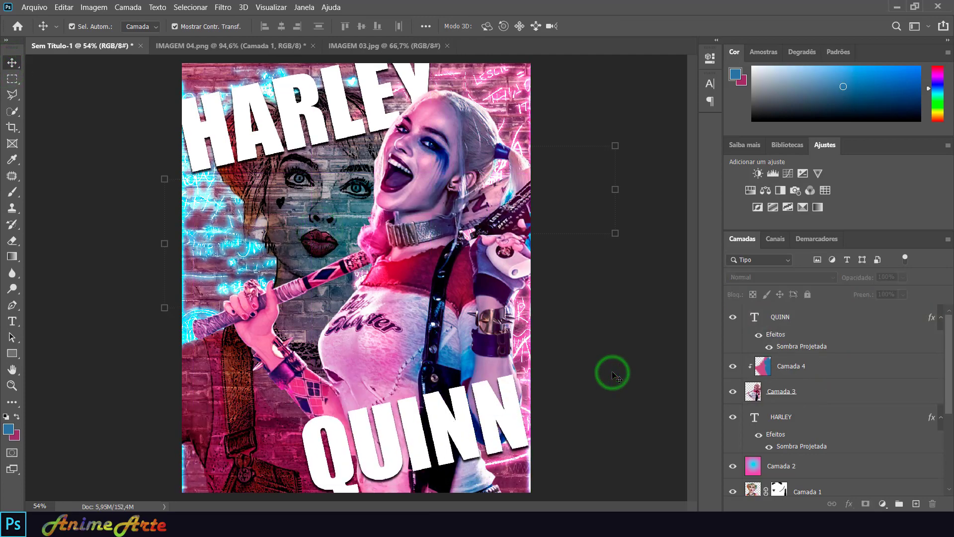
{"action": "left_click", "coordinate": [30, 6]}
{"action": "left_click", "coordinate": [74, 209]}
Step: Embed IMAGEM 05, scale and rotate it over the poster, and apply a 37 px Field Blur
{"action": "double_click", "coordinate": [341, 89]}
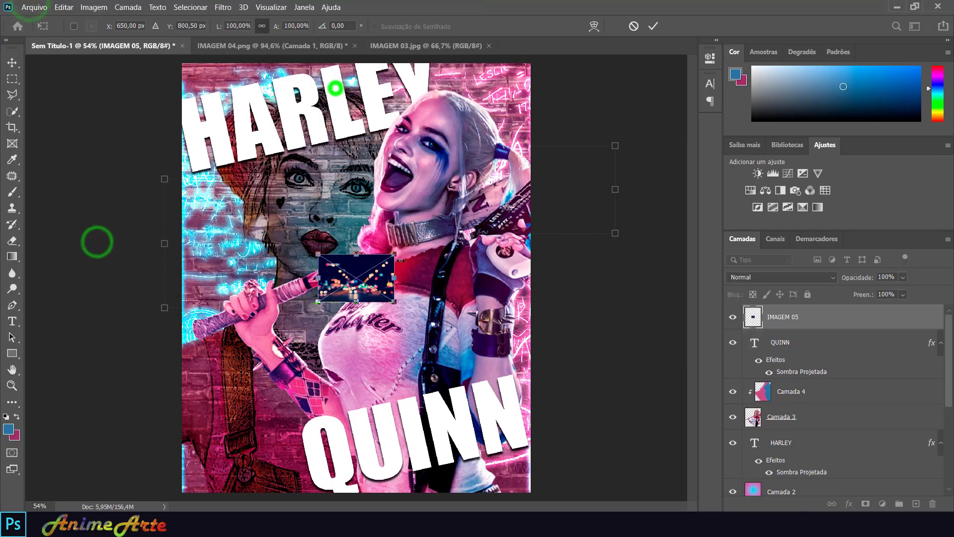
{"action": "mouse_move", "coordinate": [394, 252]}
{"action": "left_mouse_down"}
{"action": "mouse_move", "coordinate": [516, 84]}
{"action": "mouse_move", "coordinate": [531, 326]}
{"action": "left_mouse_up"}
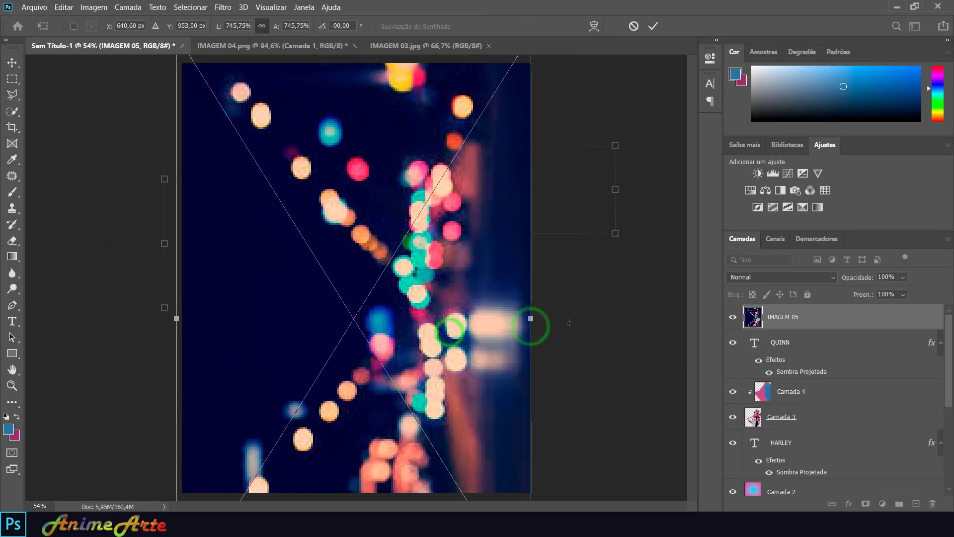
{"action": "left_click", "coordinate": [583, 326]}
{"action": "left_click", "coordinate": [913, 318]}
{"action": "left_click", "coordinate": [223, 7]}
{"action": "left_click", "coordinate": [430, 175]}
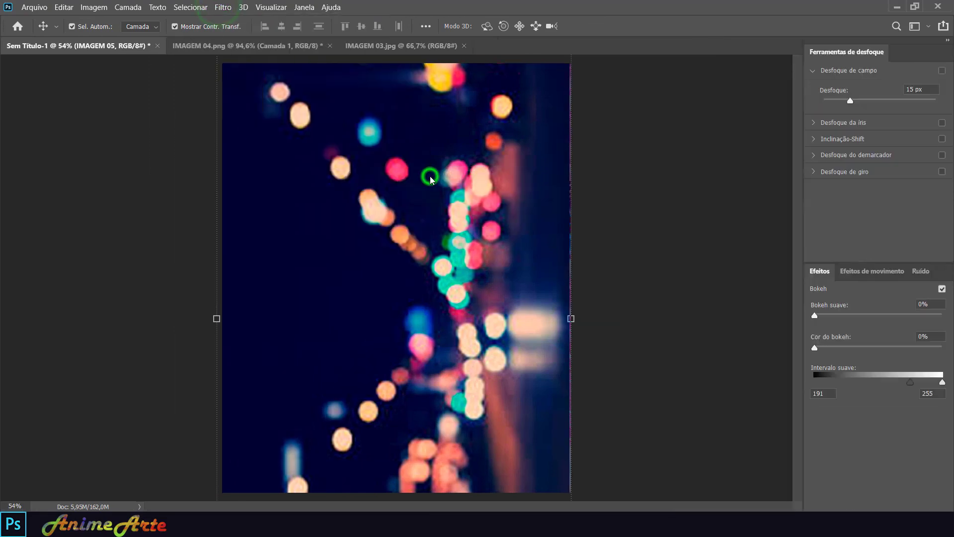
{"action": "left_click_drag", "start_coordinate": [855, 104], "coordinate": [870, 104]}
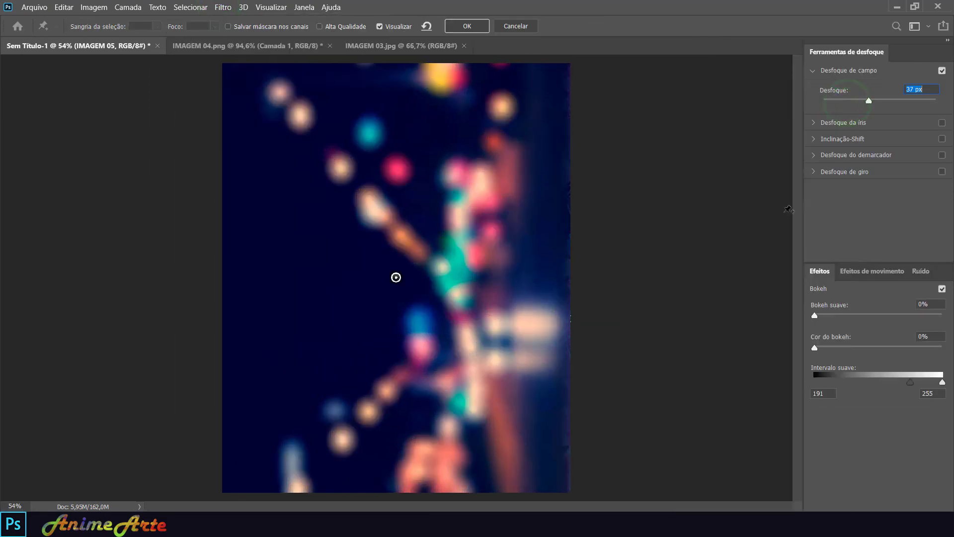
{"action": "left_click", "coordinate": [466, 28]}
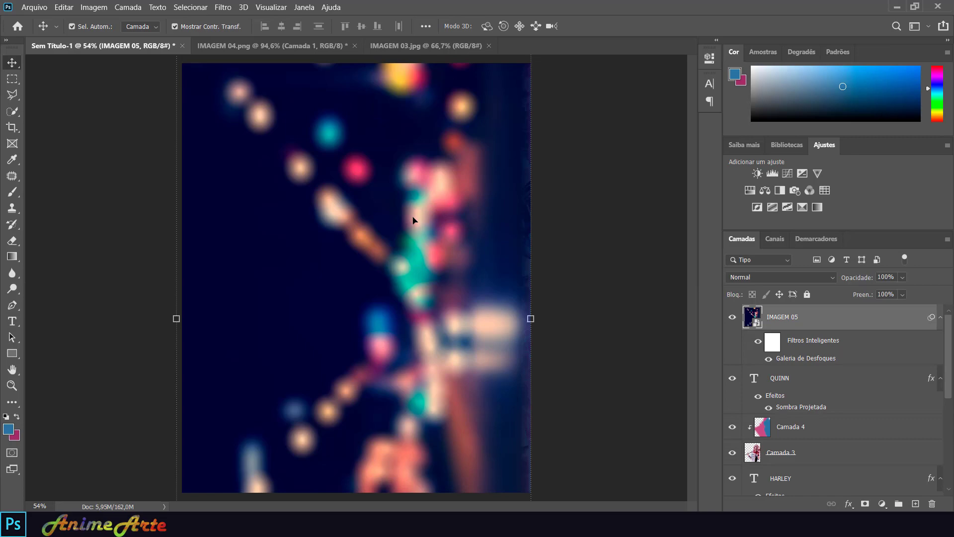
Step: Set the bokeh layer's blend mode to Subexposição Linear (Adicionar) so its lights glow
{"action": "left_click", "coordinate": [780, 277]}
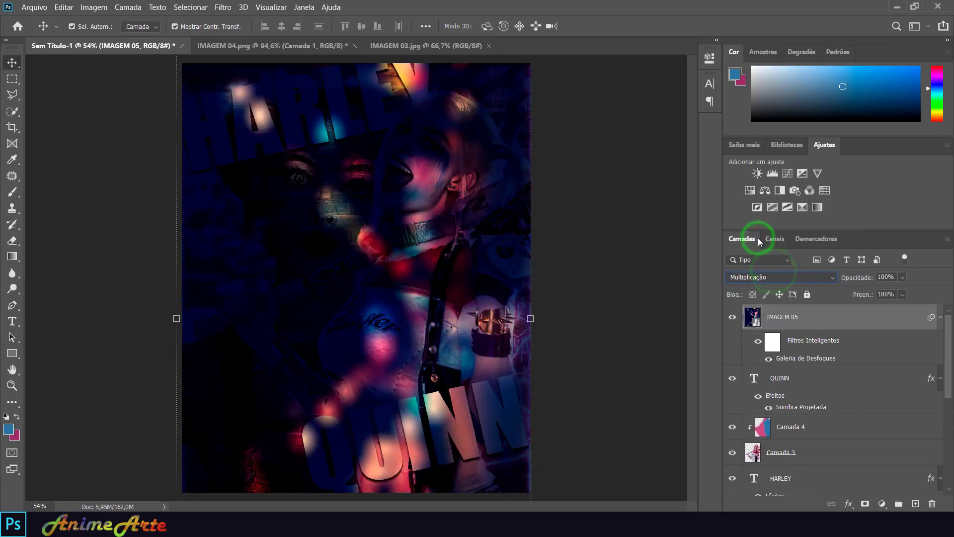
{"action": "key", "text": "Down"}
{"action": "key", "text": "Down"}
{"action": "key", "text": "Down"}
{"action": "key", "text": "Down"}
{"action": "key", "text": "Down"}
{"action": "key", "text": "Up"}
{"action": "key", "text": "Up"}
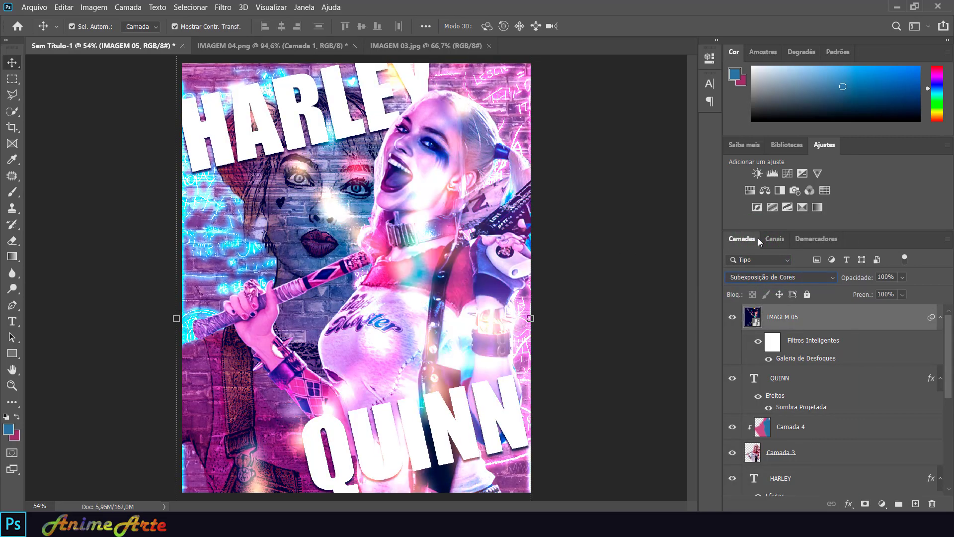
{"action": "key", "text": "Up"}
{"action": "key", "text": "Up"}
{"action": "key", "text": "Down"}
{"action": "key", "text": "Down"}
{"action": "key", "text": "Down"}
{"action": "key", "text": "Up"}
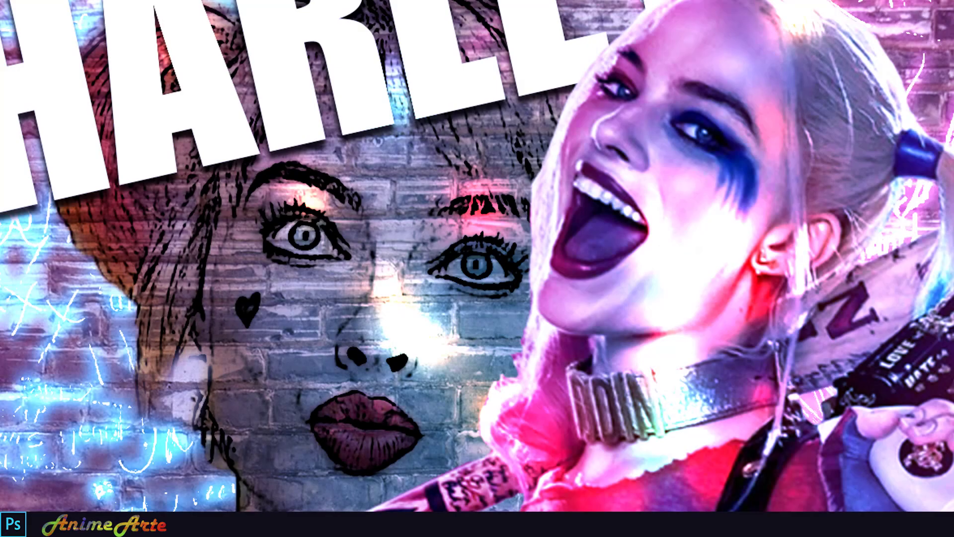